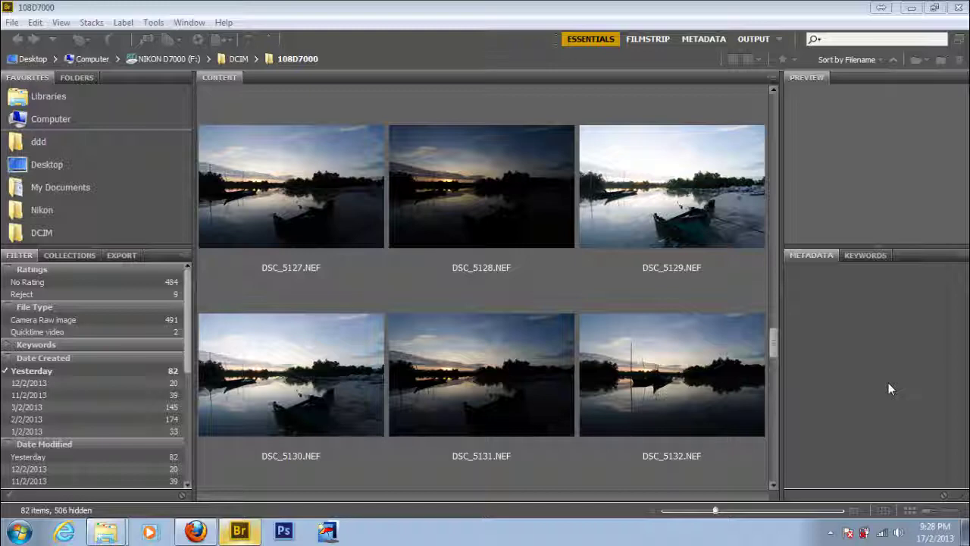
Compare the bracketed shots' exposure metadata, then select DSC_5127 through DSC_5131 together
click(316, 197)
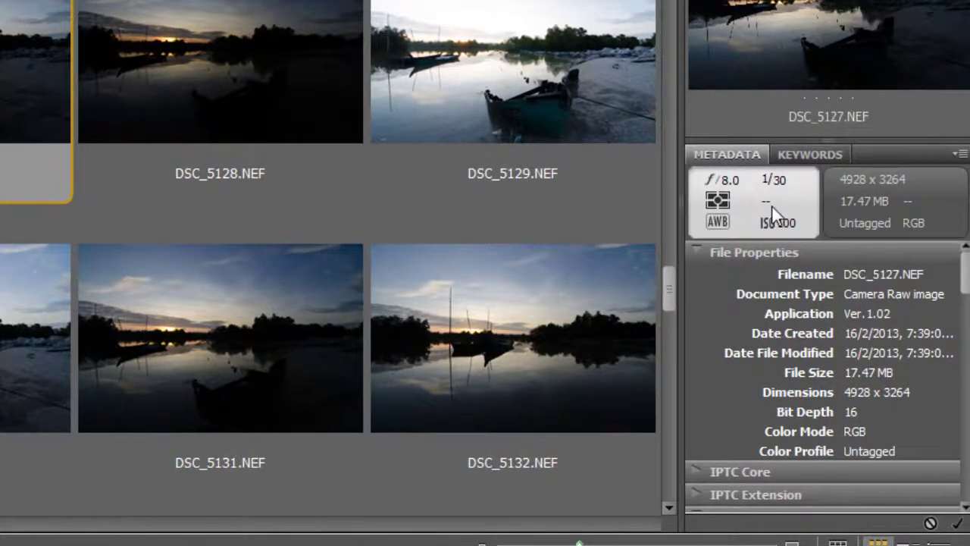
click(300, 90)
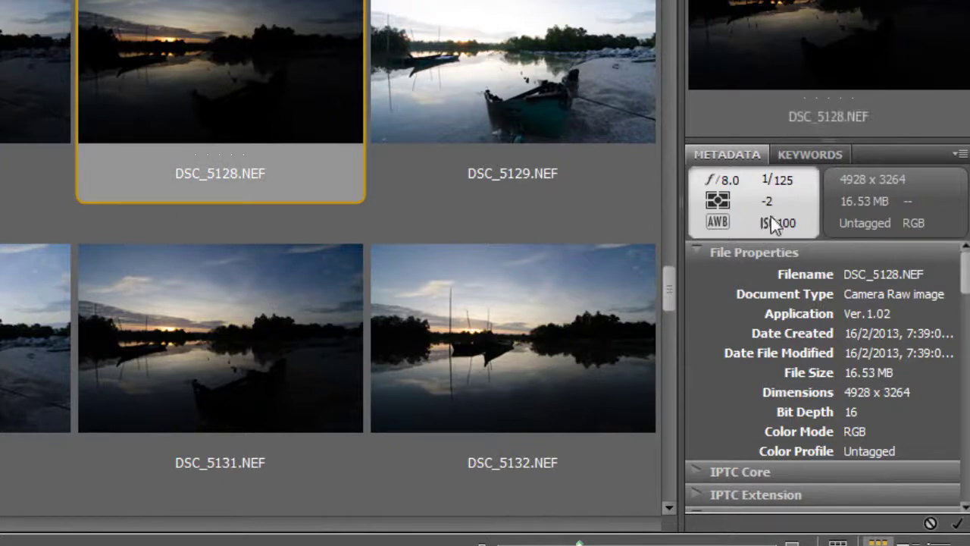
click(646, 153)
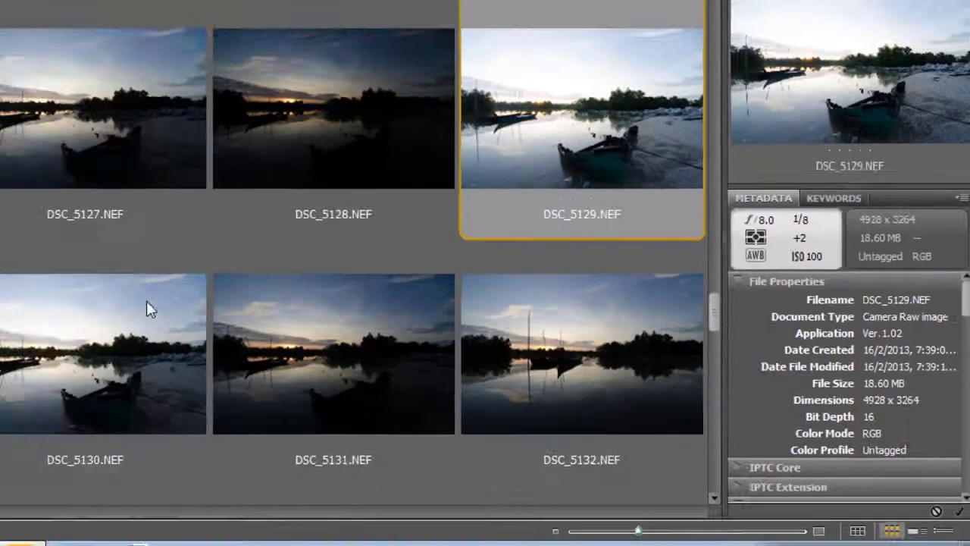
click(147, 301)
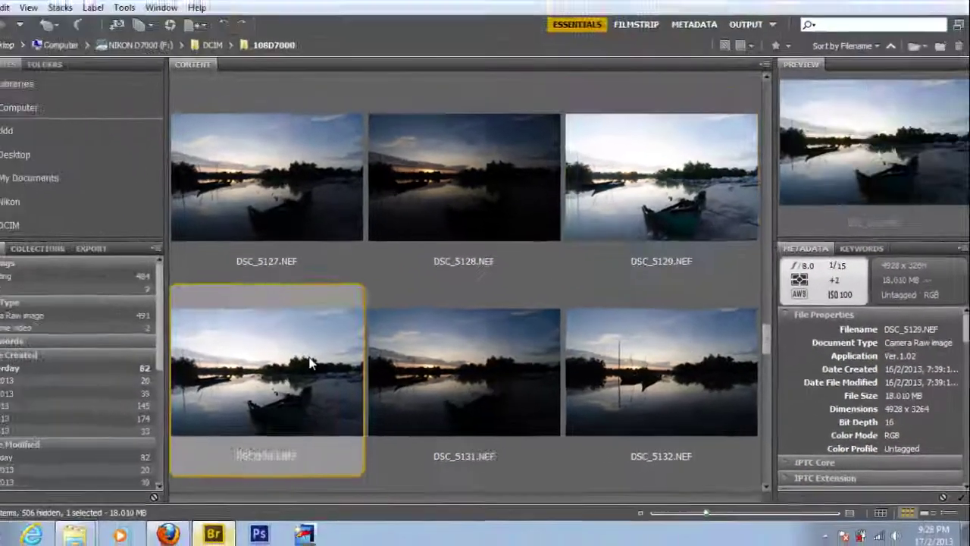
click(482, 368)
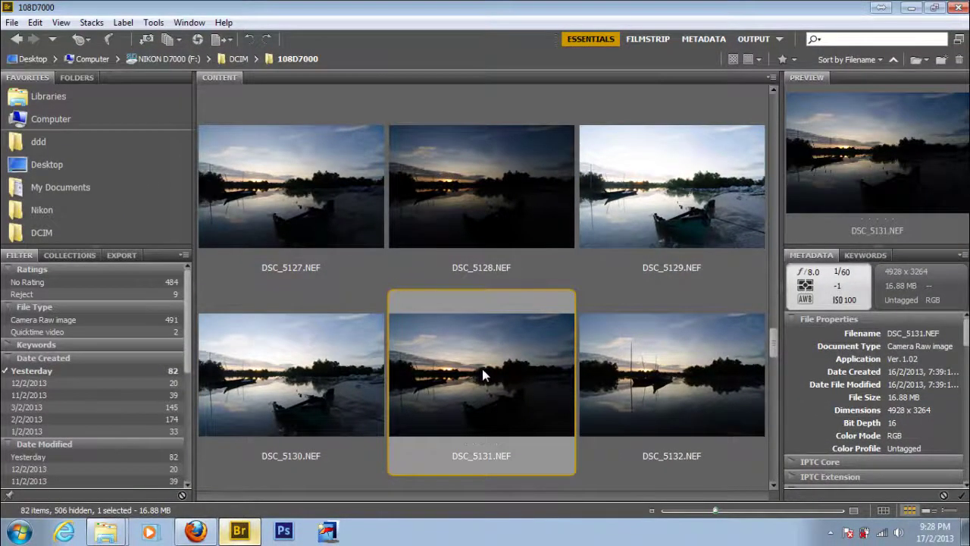
click(307, 217)
shift+click(448, 332)
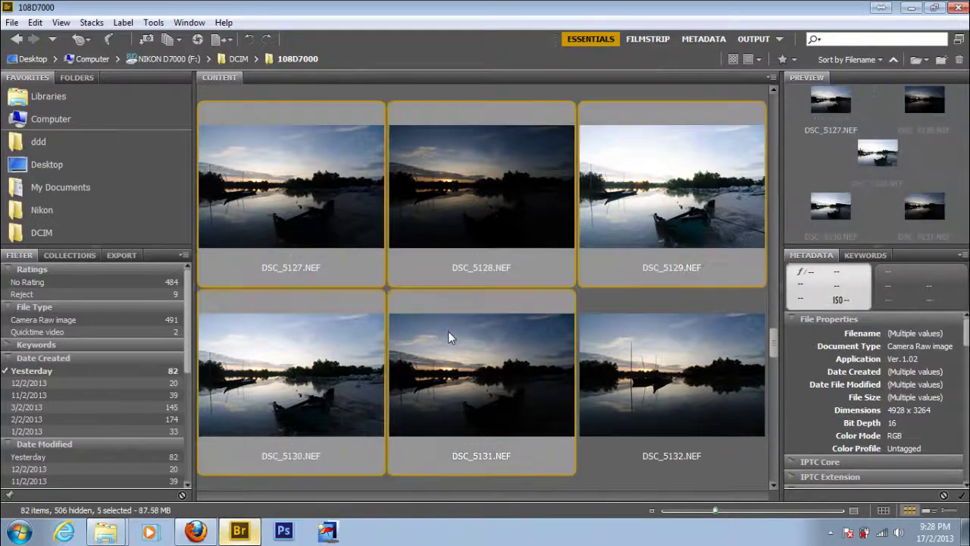
Open the five shots in Camera Raw, select all, and enable Remove Chromatic Aberration
click(198, 41)
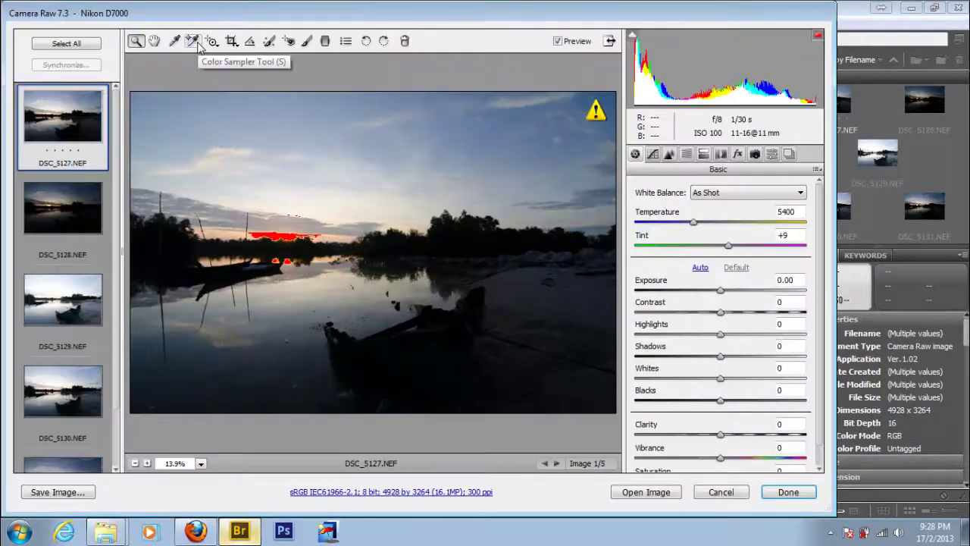
click(76, 44)
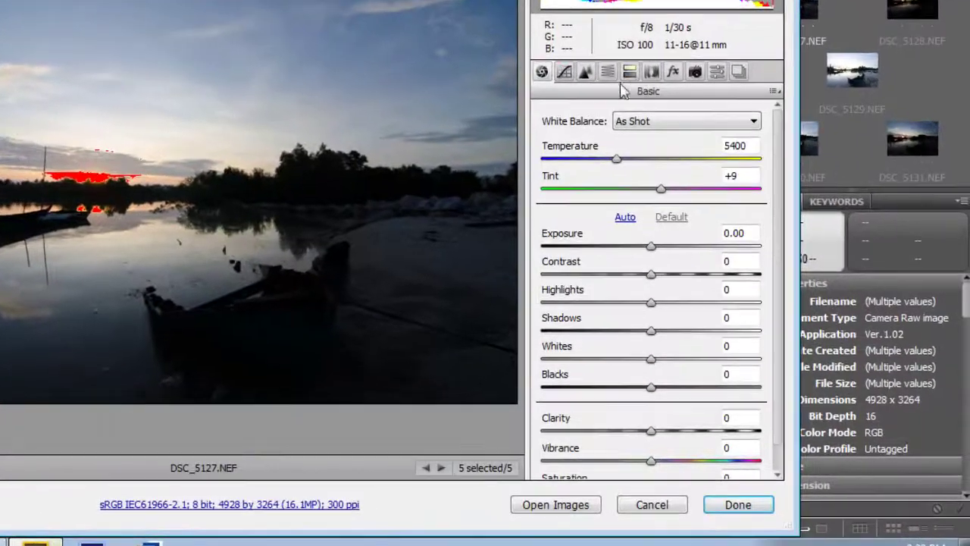
click(720, 152)
click(585, 141)
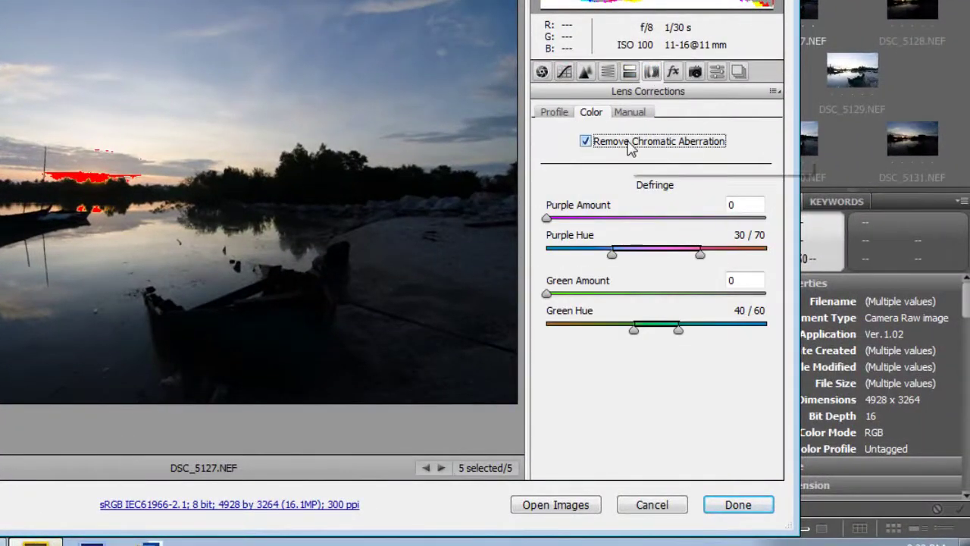
Enable lens profile corrections with Tokina as the lens make
click(554, 114)
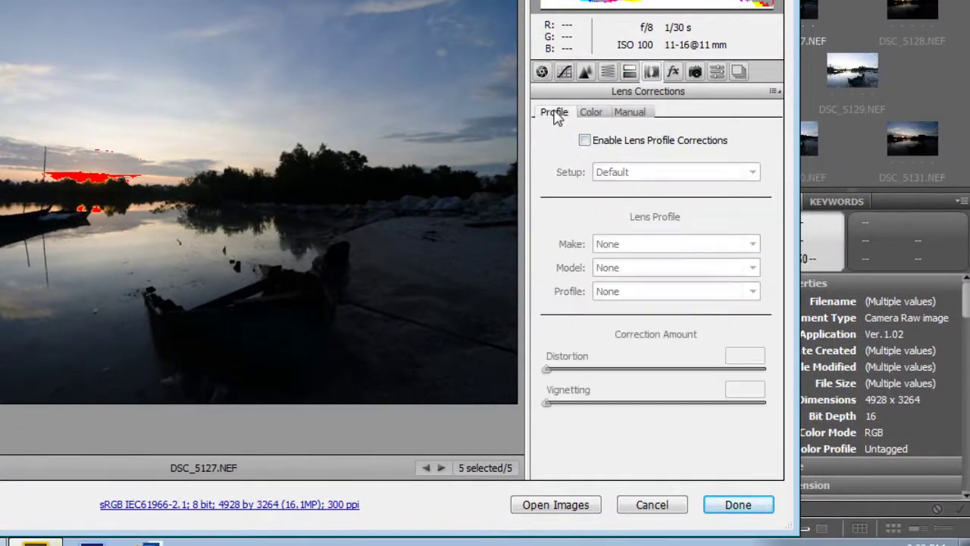
click(611, 144)
click(641, 244)
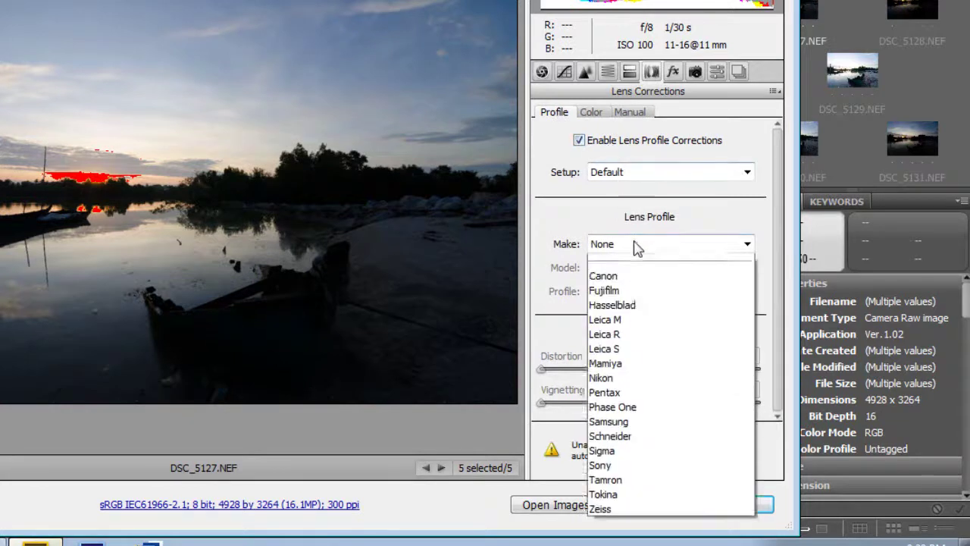
click(698, 513)
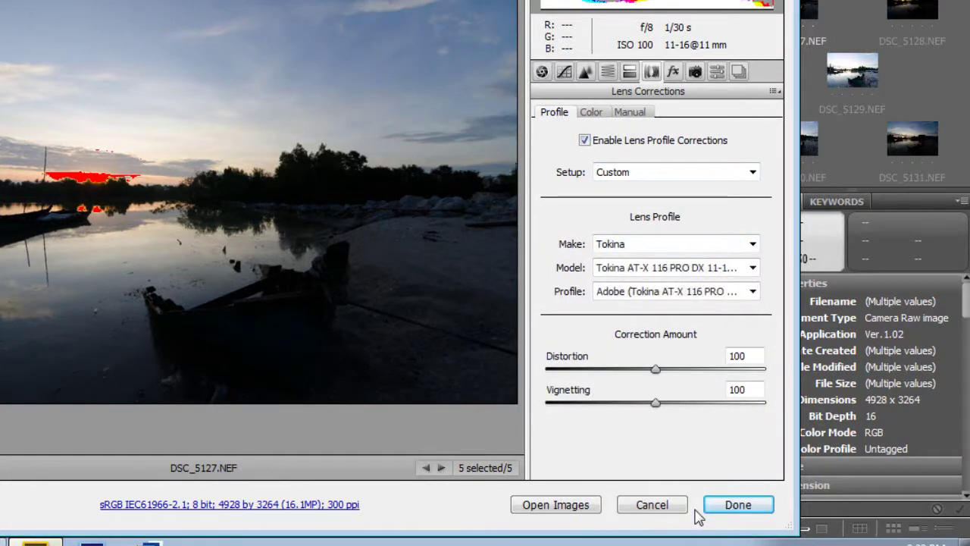
click(585, 71)
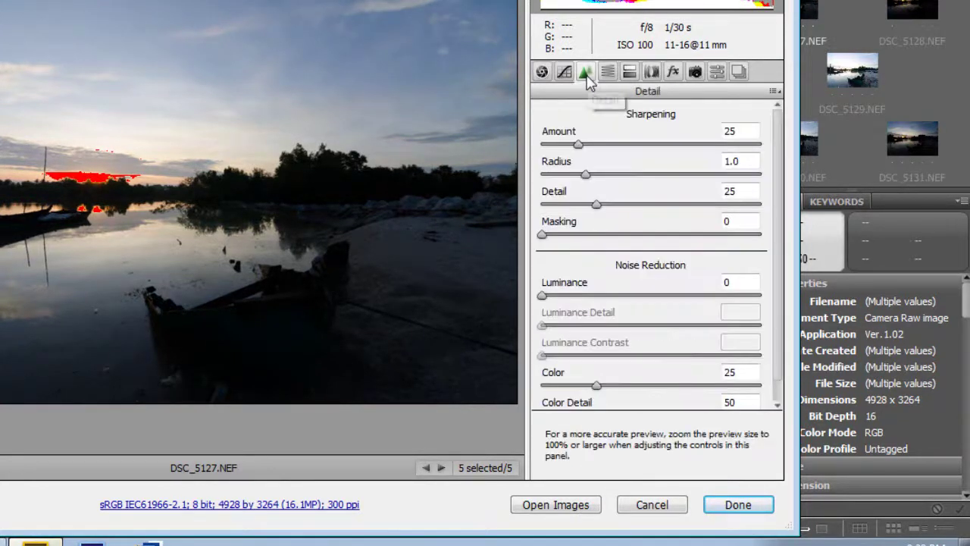
Set Sharpening Amount to 40 and Luminance noise reduction to 10 in the Detail panel
drag(579, 145, 600, 152)
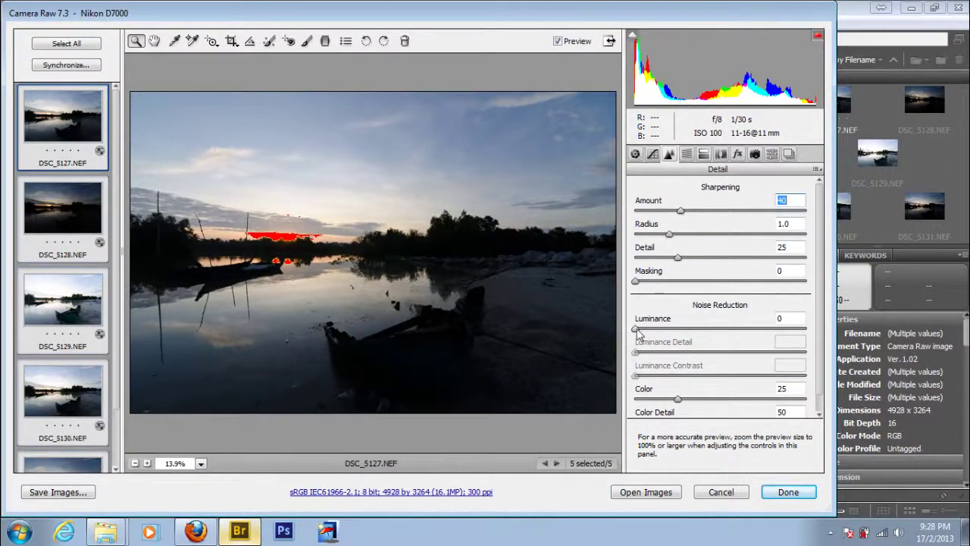
drag(636, 329, 649, 330)
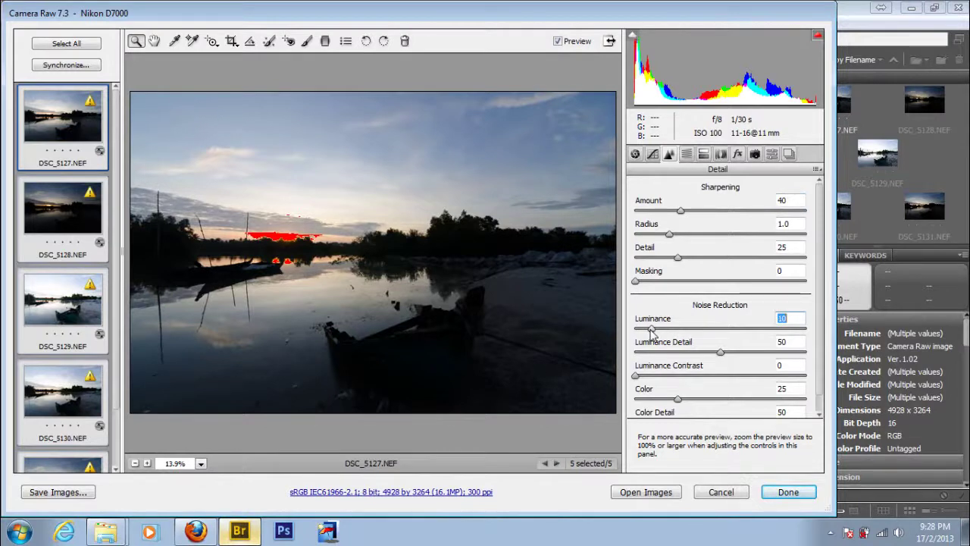
click(653, 155)
click(636, 154)
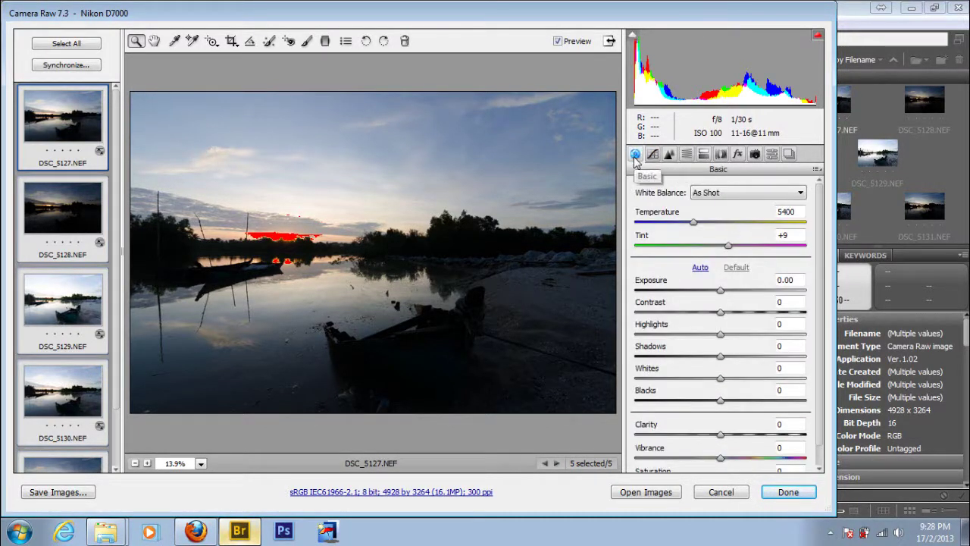
Preview each of the five shots individually in the Camera Raw filmstrip
click(743, 193)
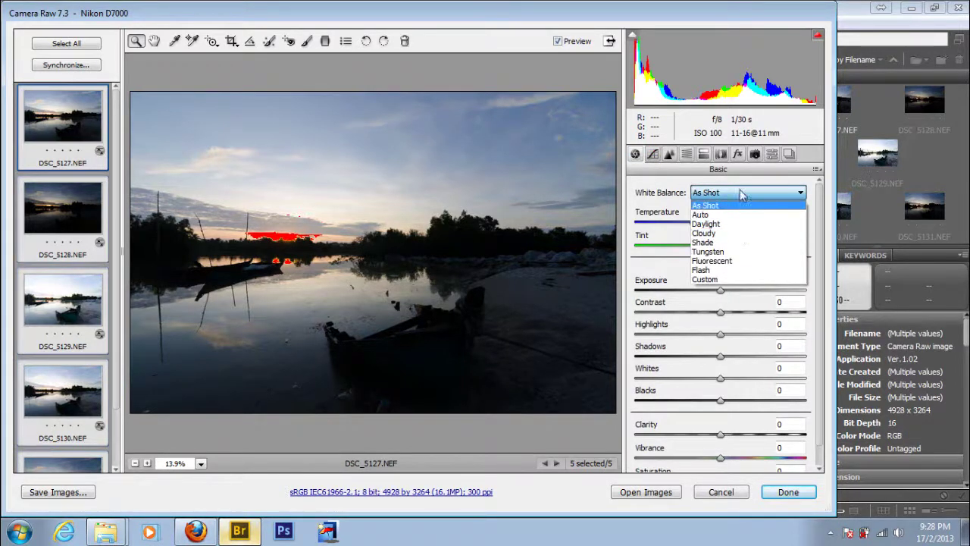
click(709, 205)
click(34, 203)
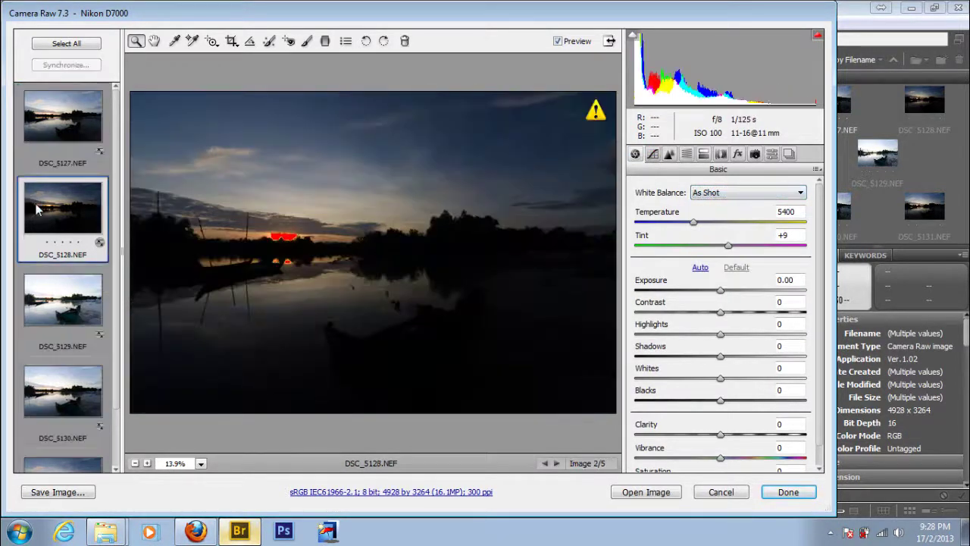
click(53, 311)
click(53, 394)
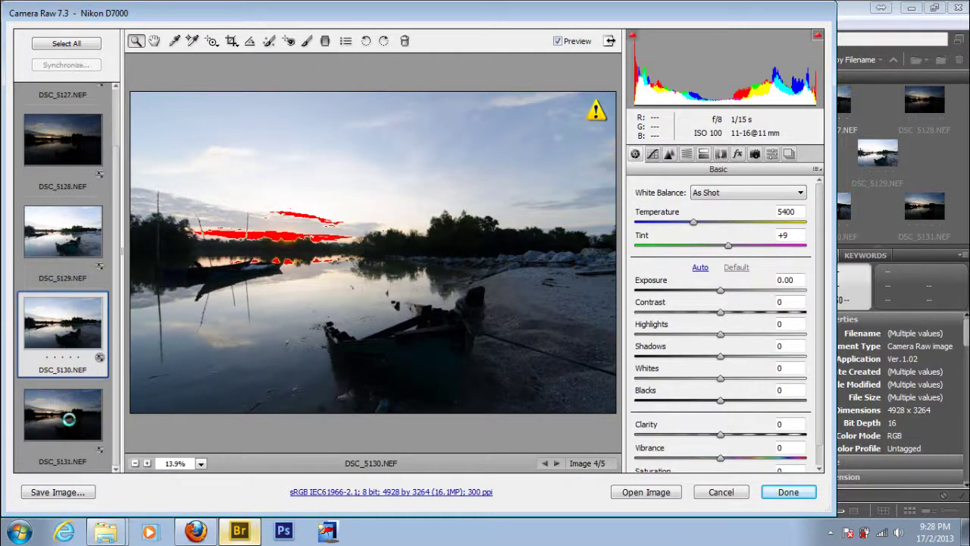
click(68, 418)
click(68, 139)
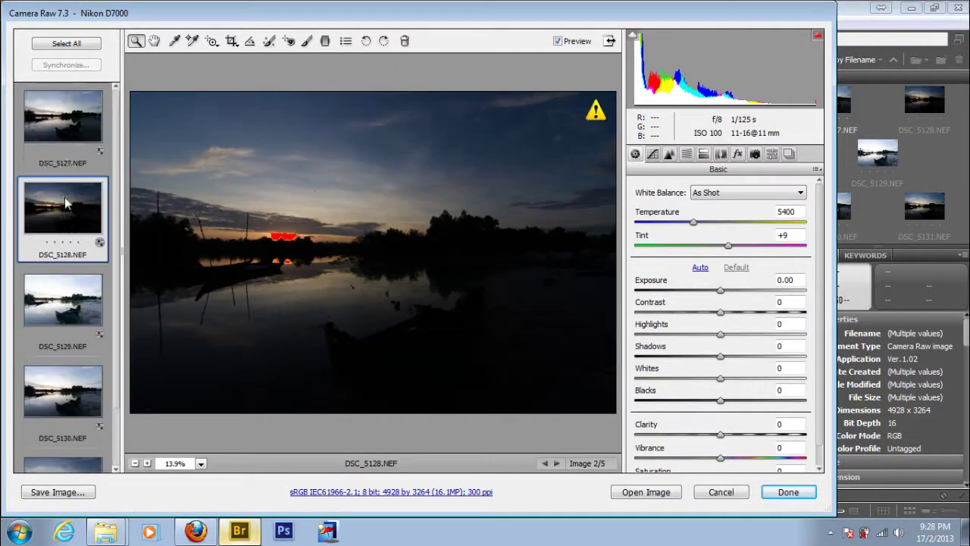
click(69, 122)
Apply the Daylight white balance preset to all five shots and return to Bridge
click(76, 44)
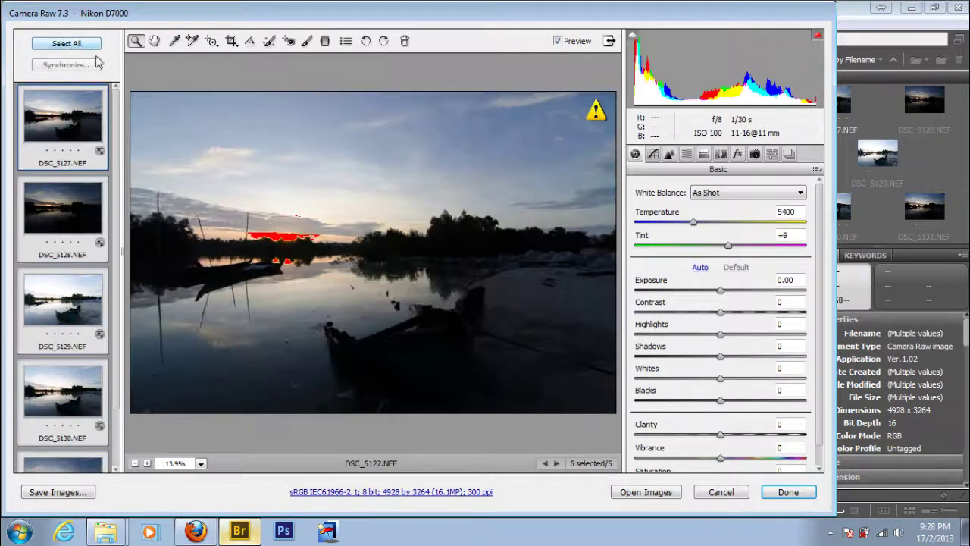
click(731, 194)
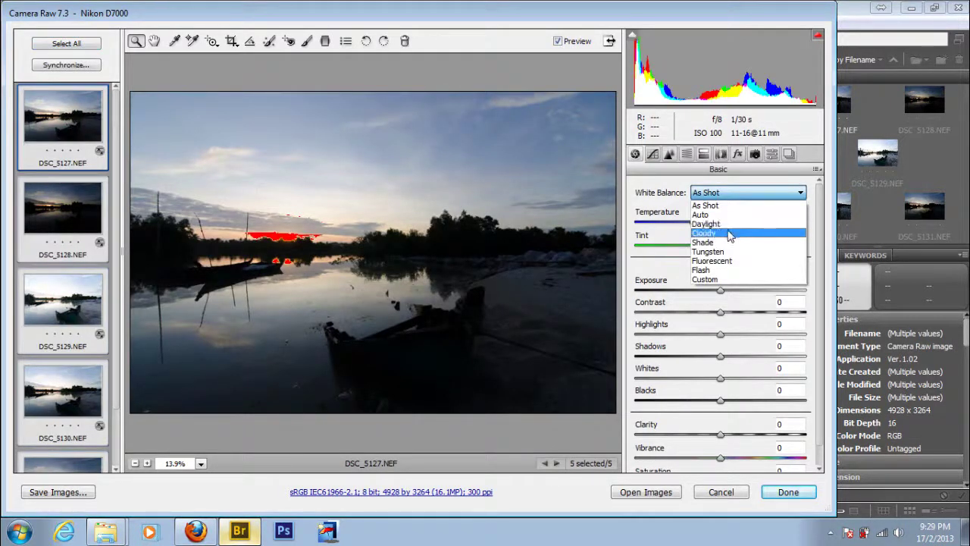
click(726, 224)
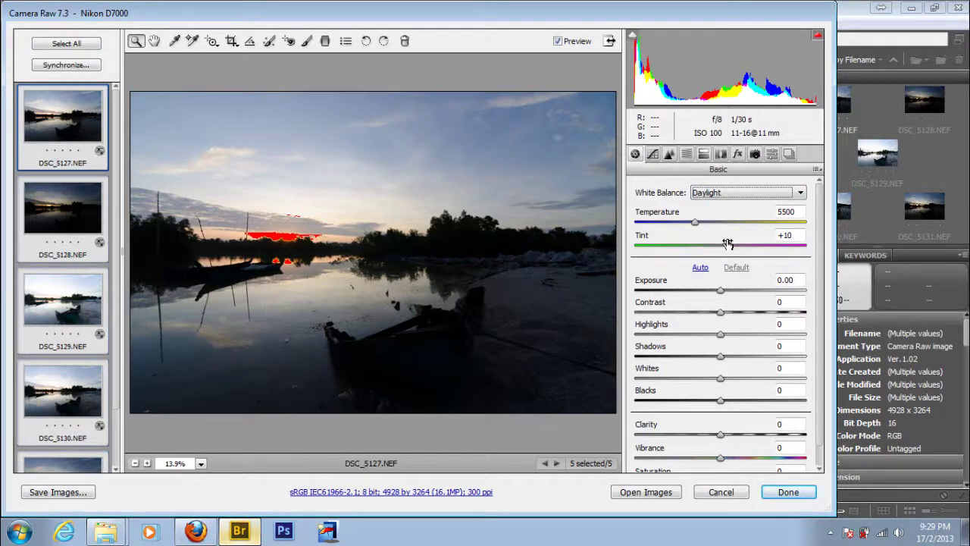
scroll(818, 258, down, 1)
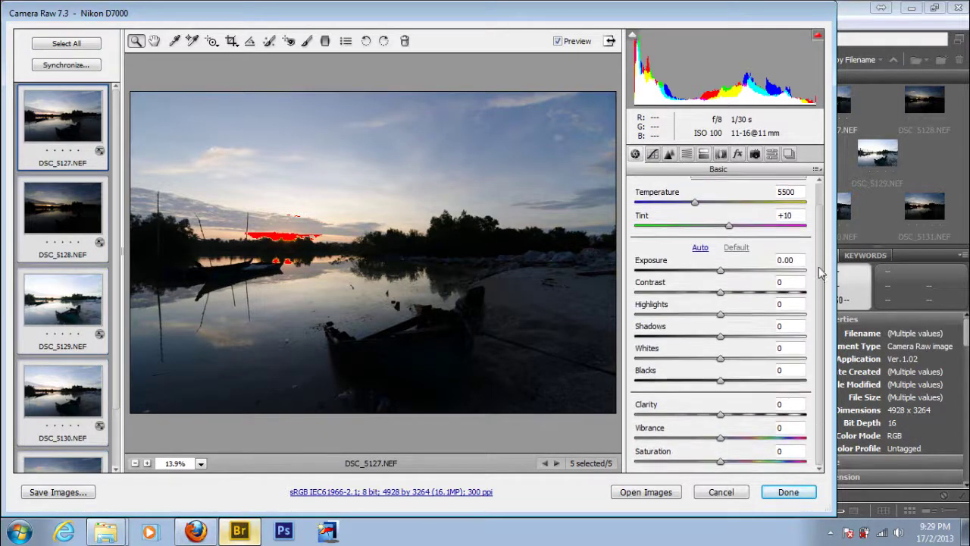
scroll(820, 250, up, 1)
click(788, 491)
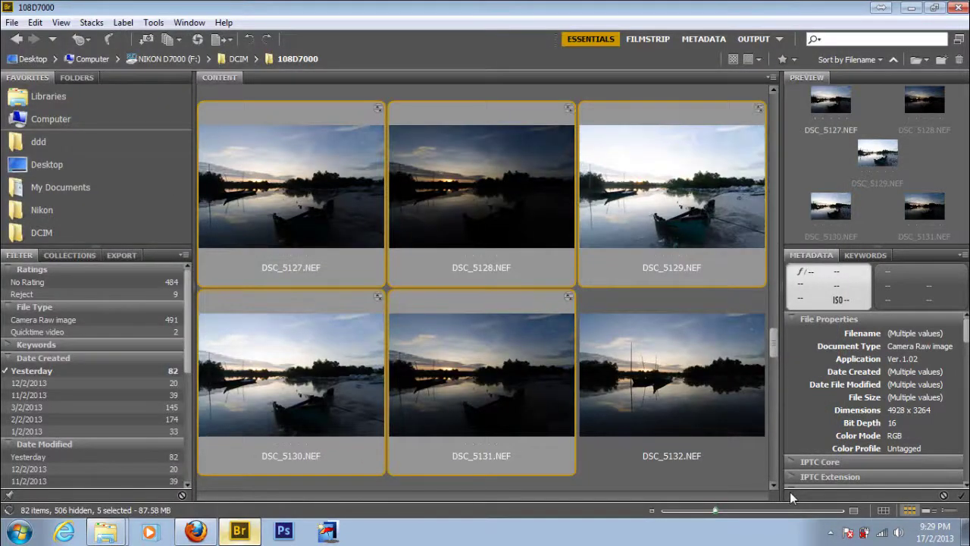
Reselect DSC_5127–DSC_5131 and load them as layers in one Photoshop document
click(315, 186)
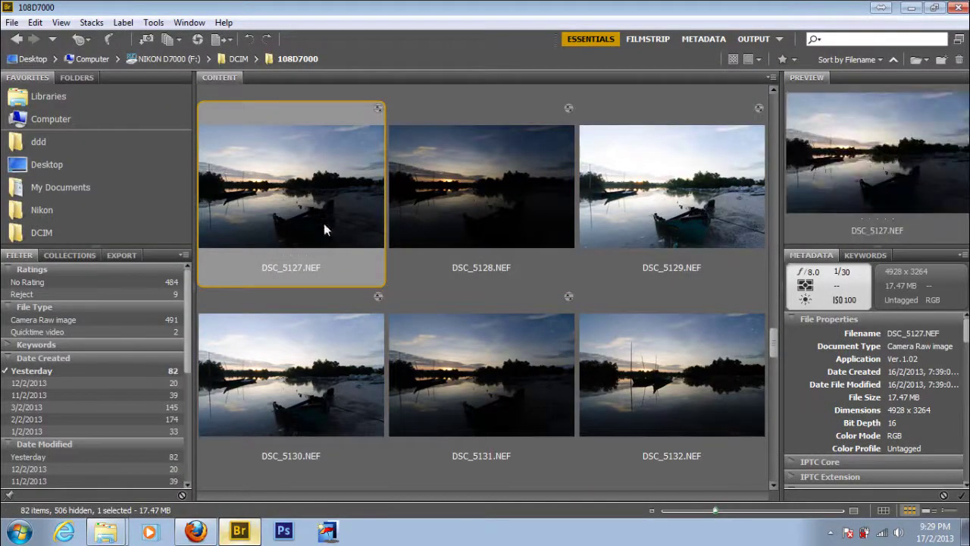
click(428, 227)
click(663, 202)
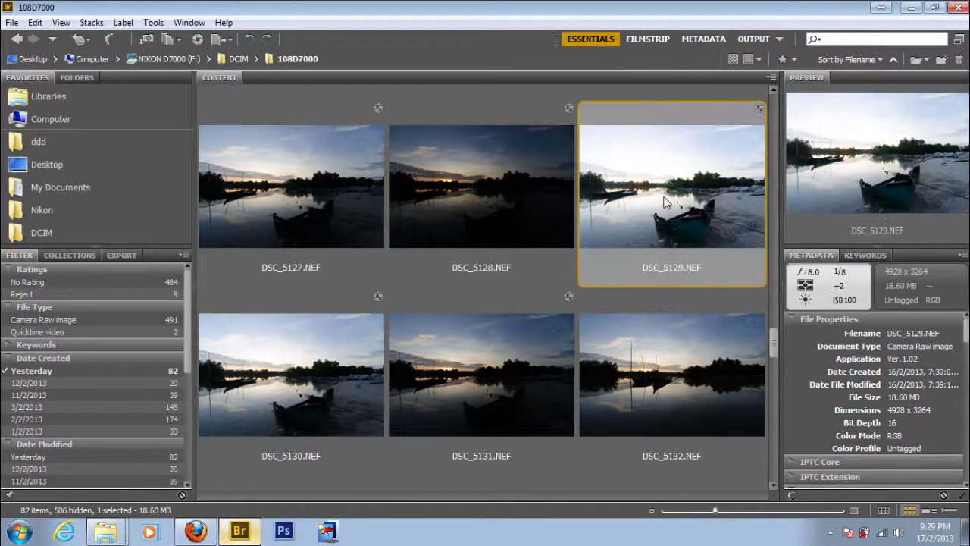
click(290, 353)
click(303, 210)
shift+click(481, 375)
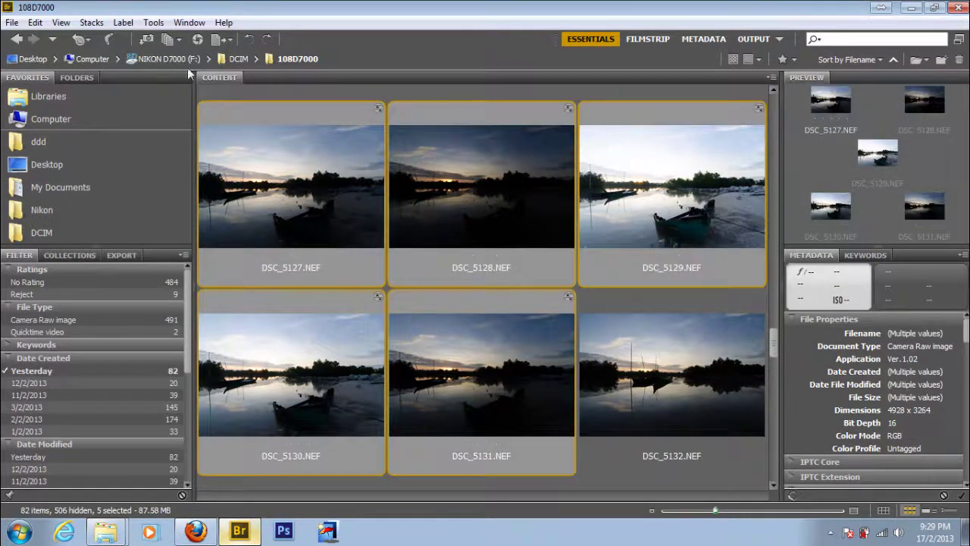
click(154, 24)
mouse_move(184, 149)
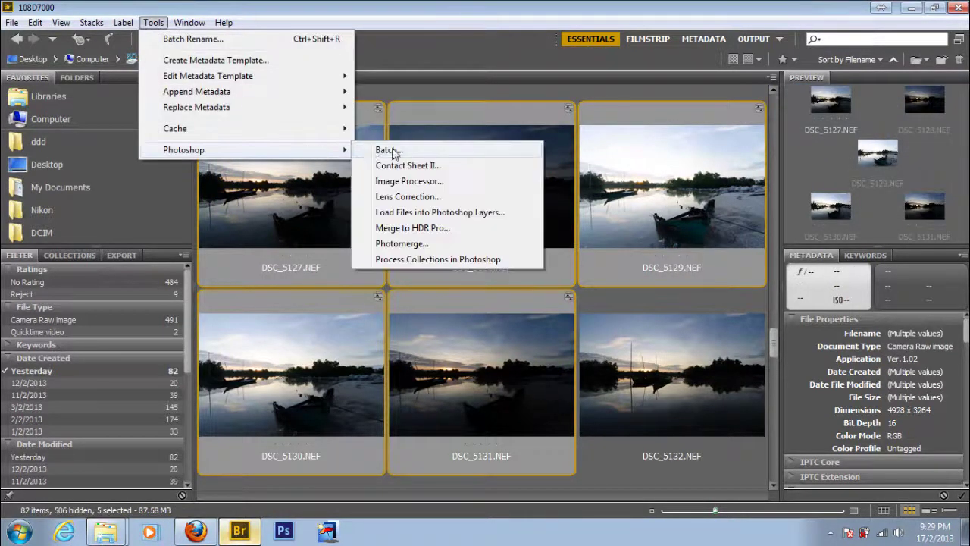
click(442, 214)
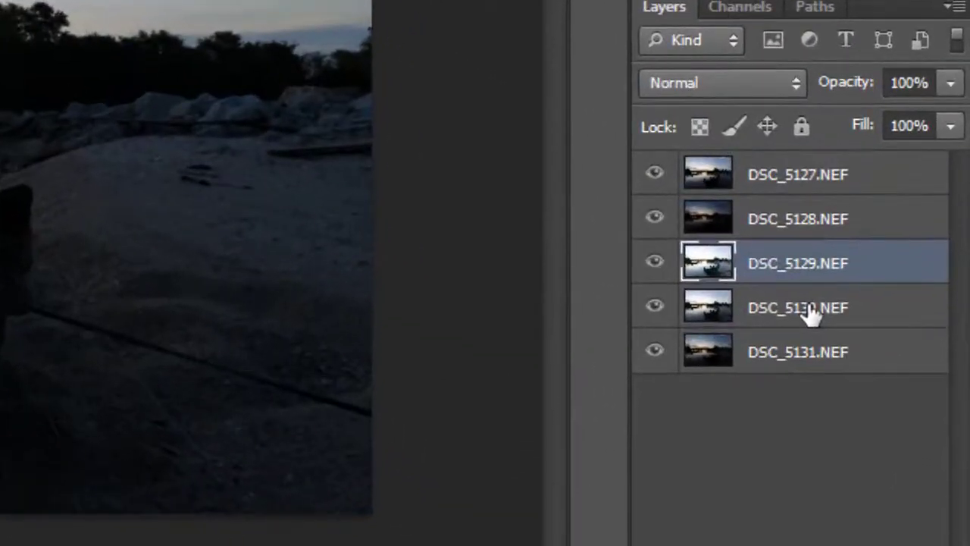
Reorder the layers top to bottom: DSC_5129, DSC_5130, DSC_5127, DSC_5131, DSC_5128
click(890, 371)
drag(779, 272, 781, 182)
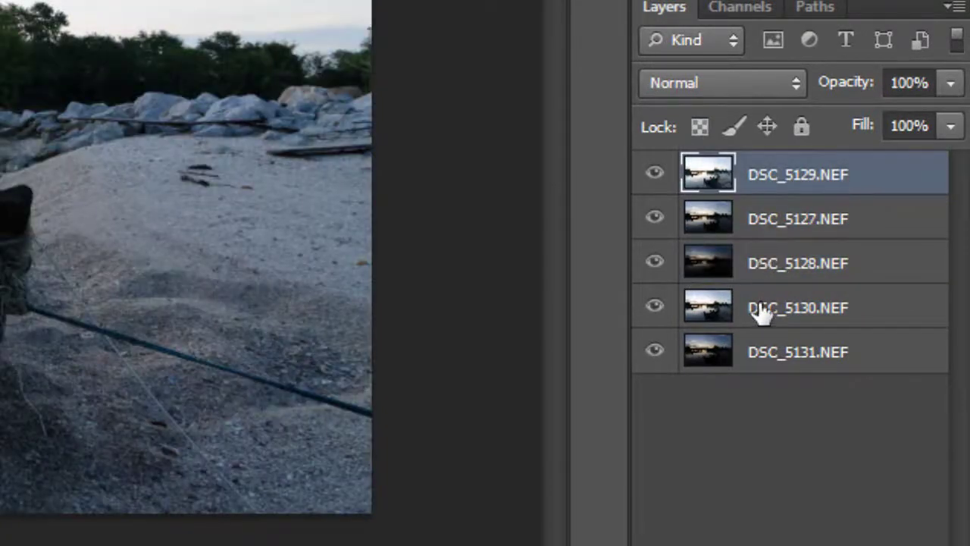
drag(758, 310, 764, 221)
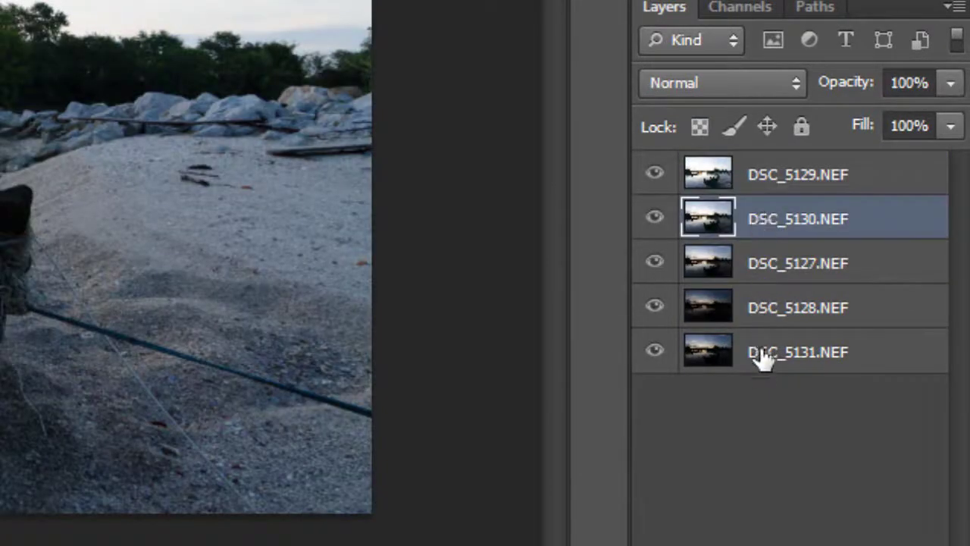
drag(760, 357, 780, 310)
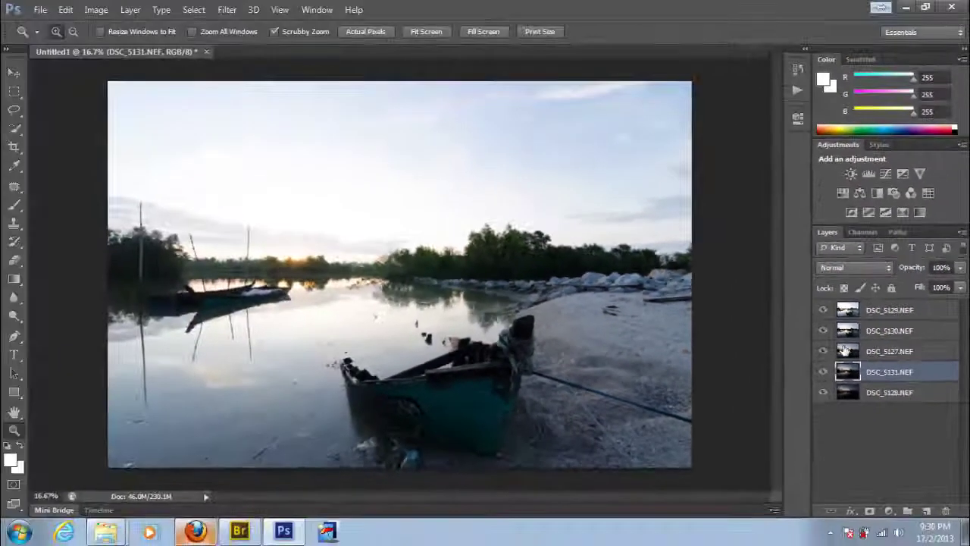
Hide and re-show each upper layer to compare exposures, then select all five layers
click(823, 310)
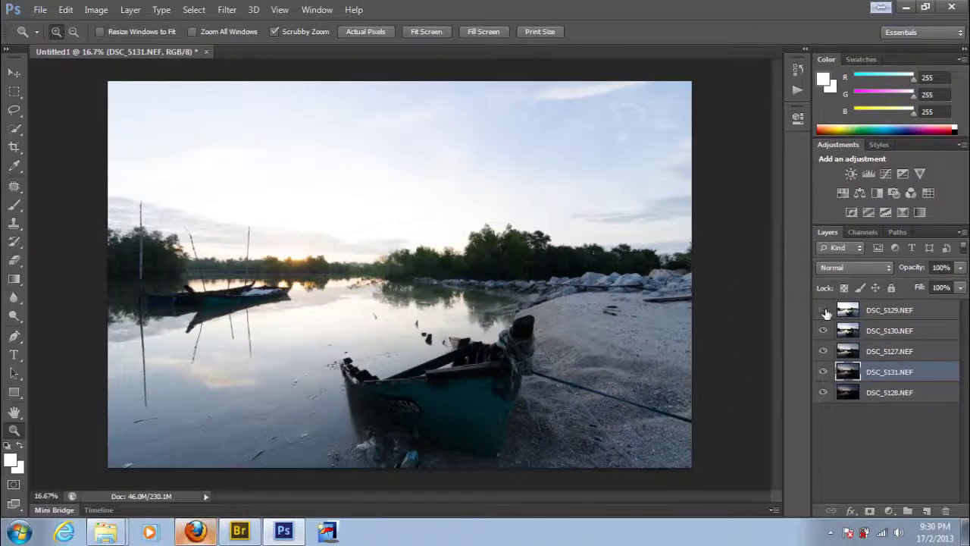
click(823, 330)
click(824, 352)
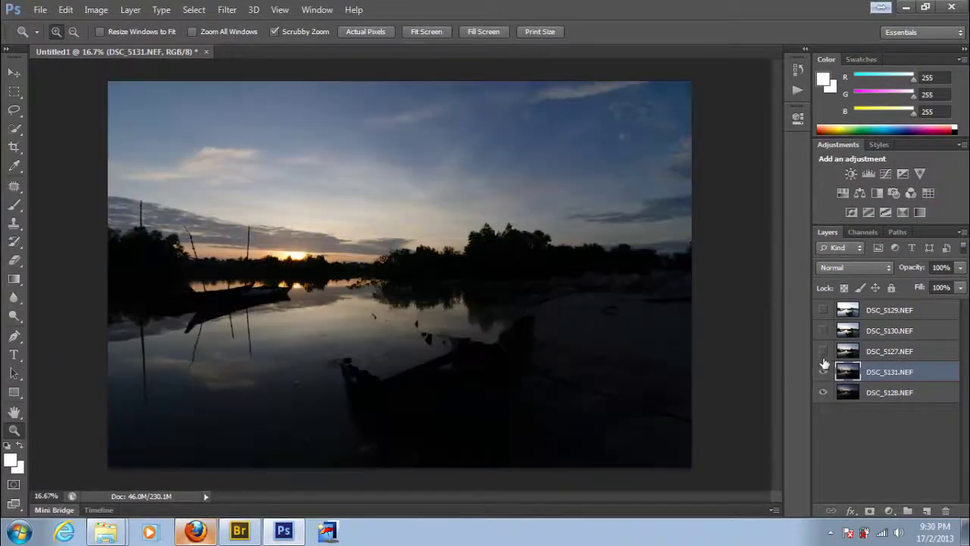
click(823, 372)
click(824, 372)
click(823, 352)
click(823, 332)
click(823, 310)
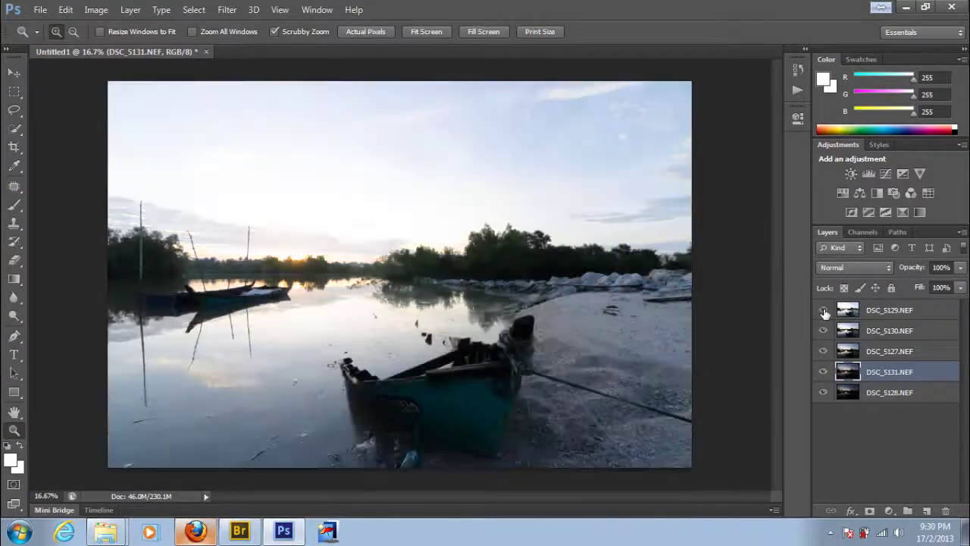
click(890, 313)
shift+click(892, 392)
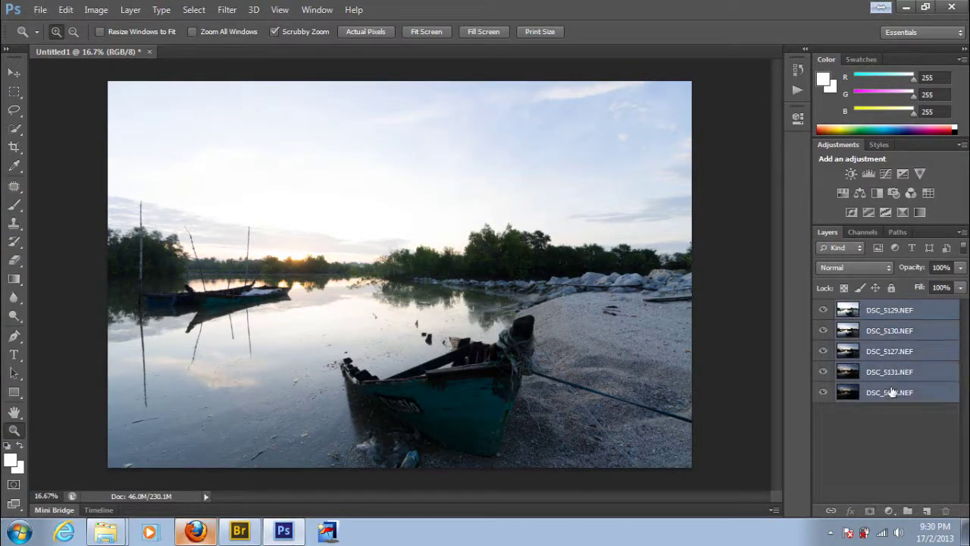
click(66, 9)
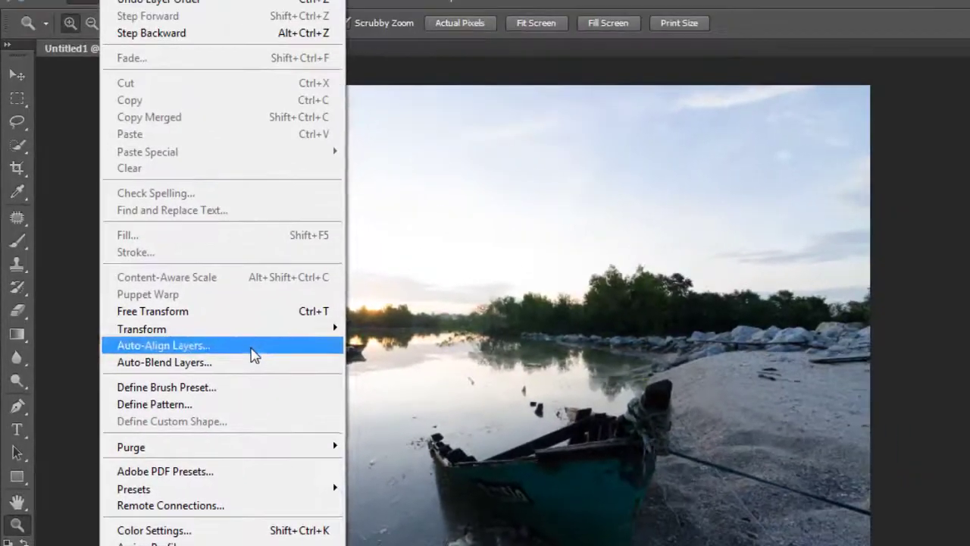
Auto-align the five layers using Auto projection
click(254, 354)
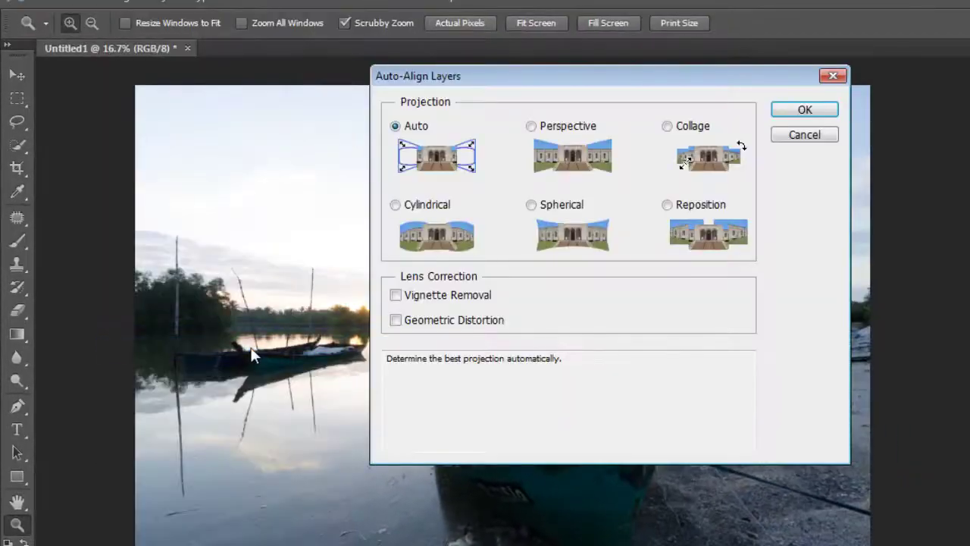
click(533, 125)
click(396, 125)
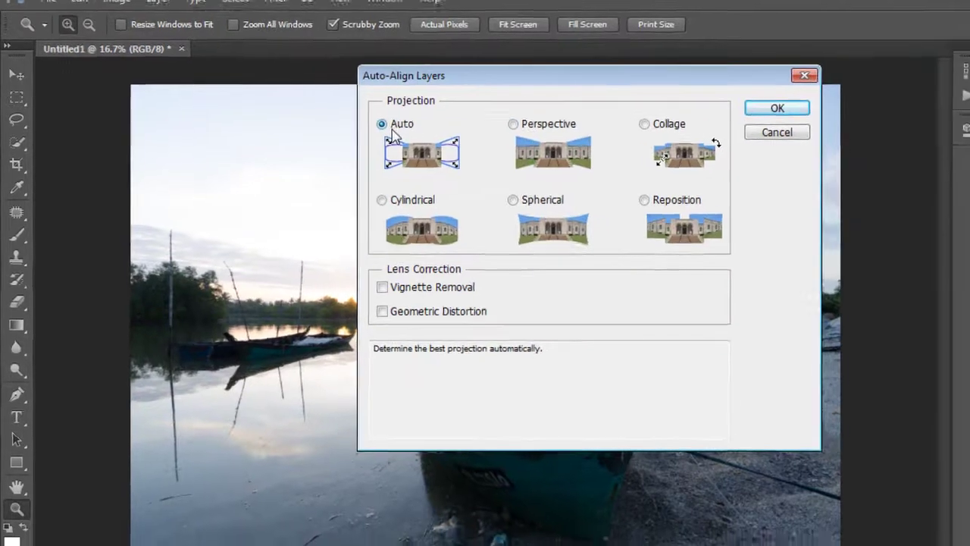
click(686, 103)
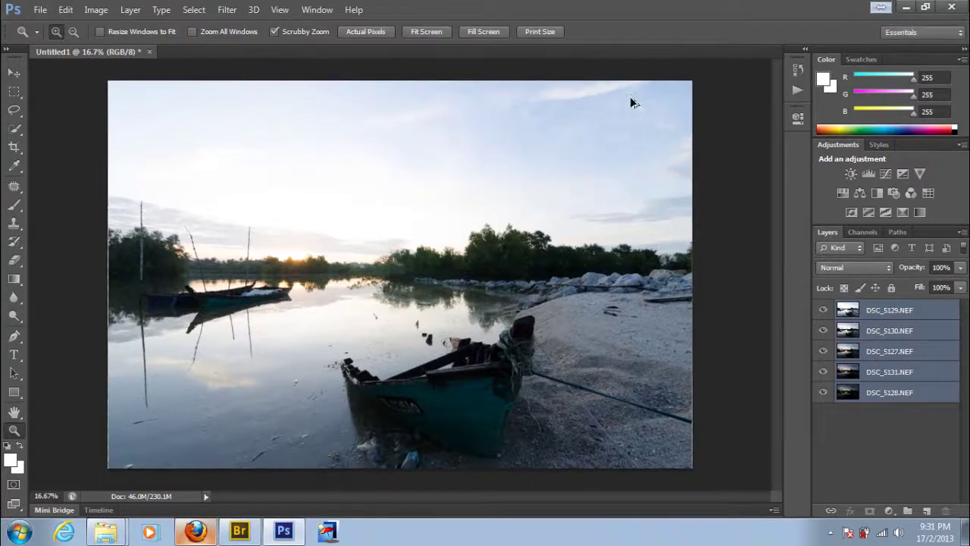
Add luminosity-based layer masks (Ctrl+Alt+2) to DSC_5129 and DSC_5130
mouse_move(567, 129)
mouse_down()
mouse_move(282, 327)
mouse_move(317, 244)
mouse_move(704, 246)
mouse_move(658, 268)
mouse_up()
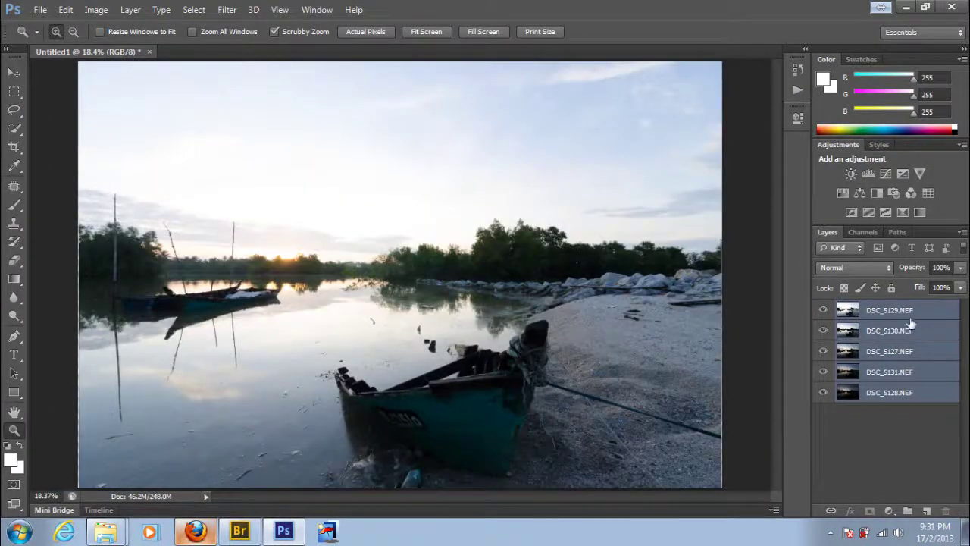
click(917, 309)
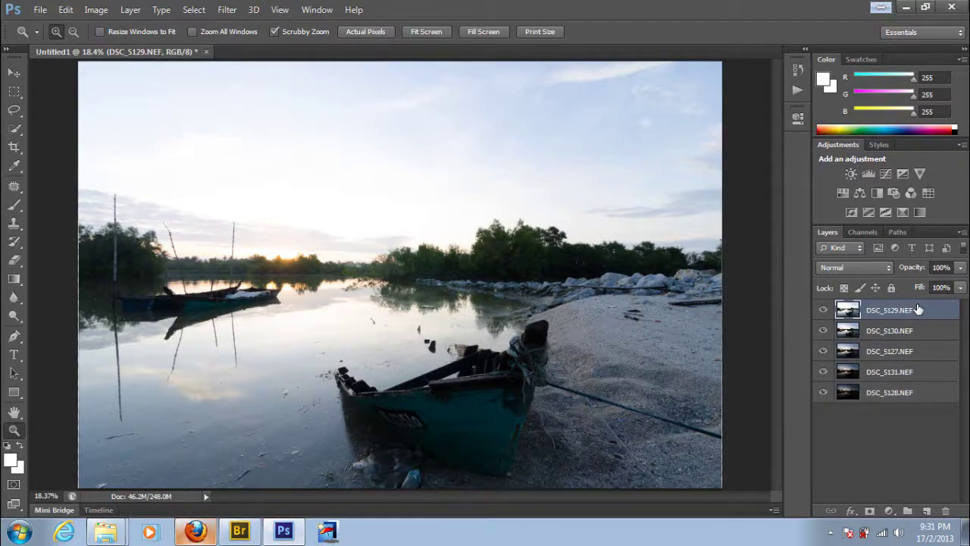
key(ctrl+alt+2)
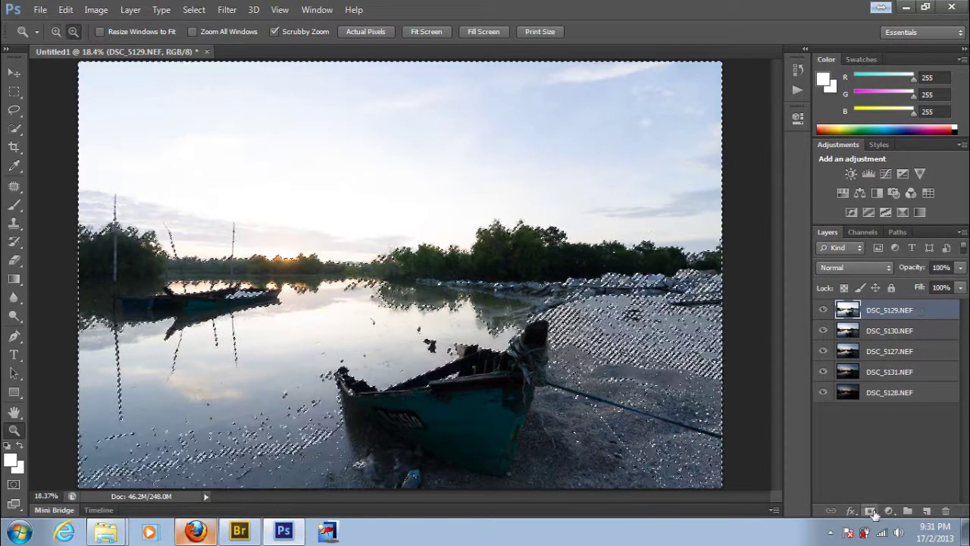
click(872, 512)
click(883, 331)
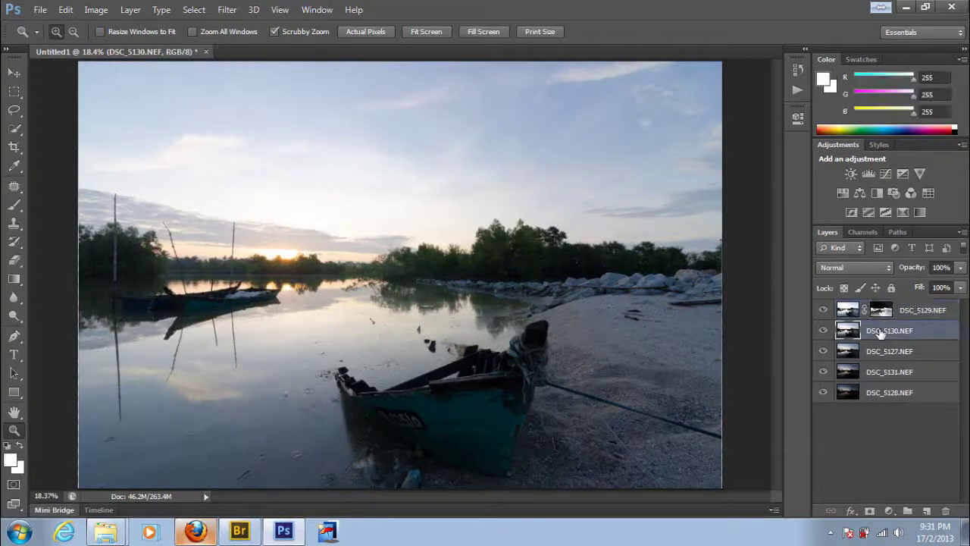
key(ctrl+alt+2)
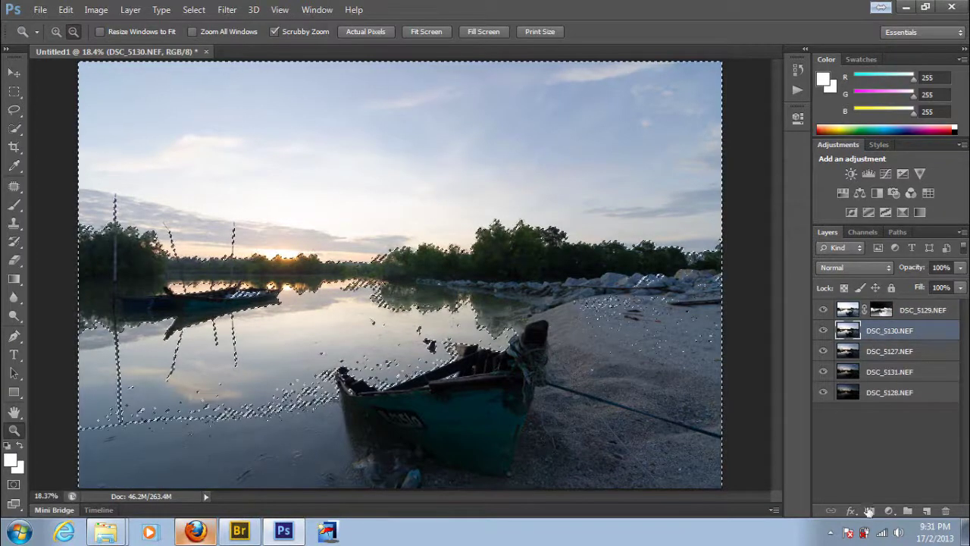
click(870, 512)
Add luminosity-based layer masks to DSC_5127 and DSC_5131
click(872, 353)
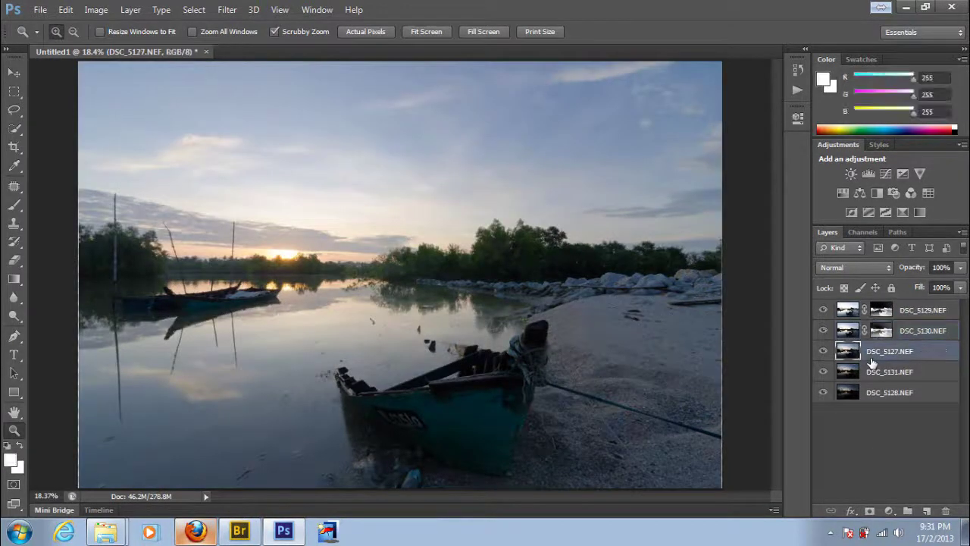
key(ctrl+alt+2)
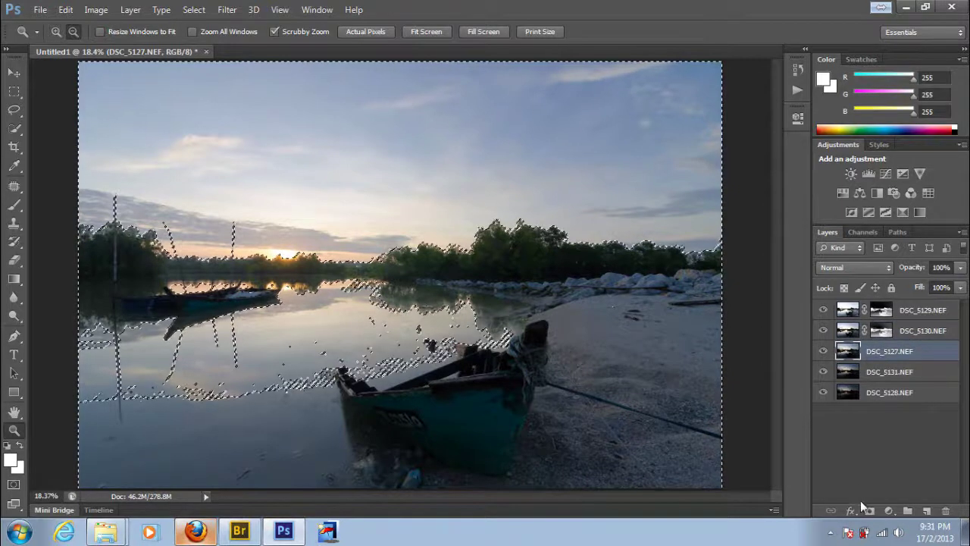
click(870, 512)
click(876, 373)
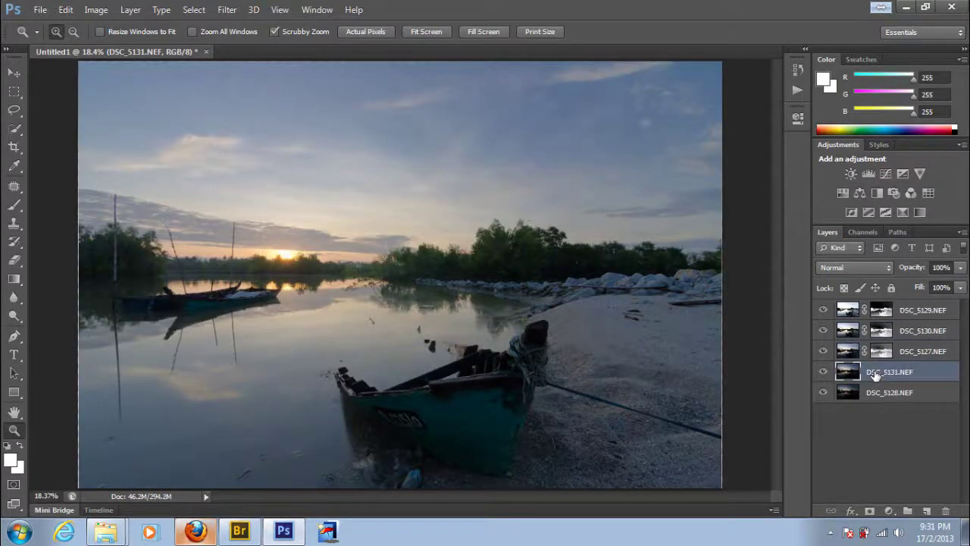
key(ctrl+alt+2)
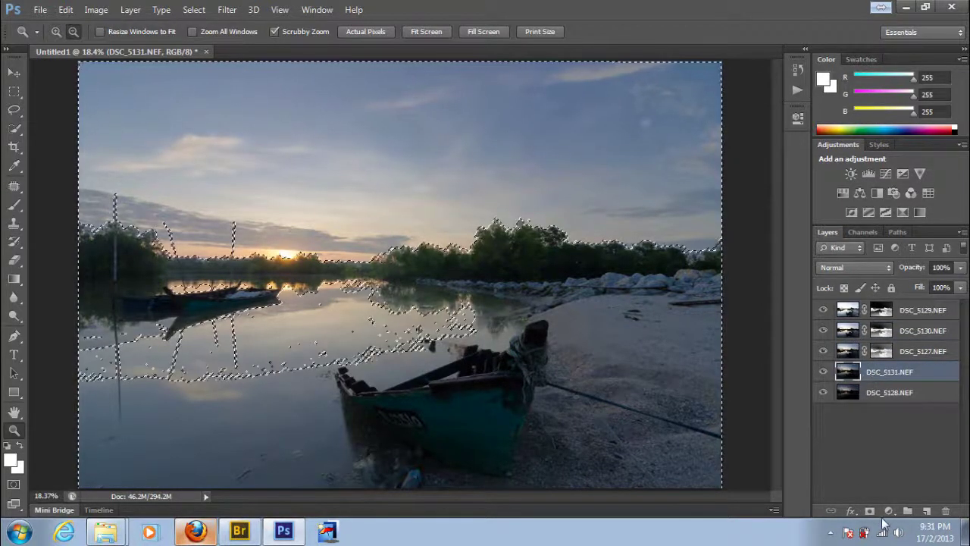
click(870, 511)
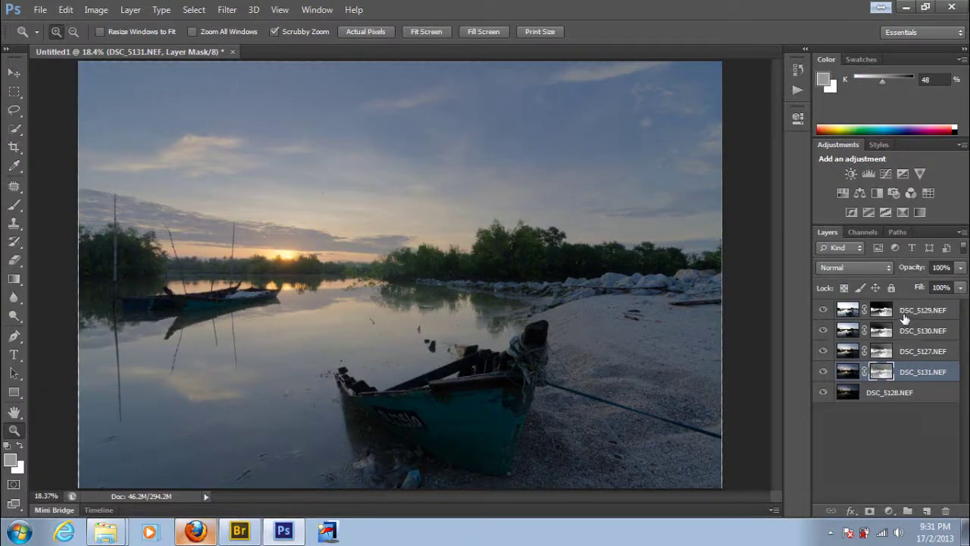
Review each masked layer in turn, ending back on DSC_5129
click(908, 317)
click(909, 331)
click(910, 351)
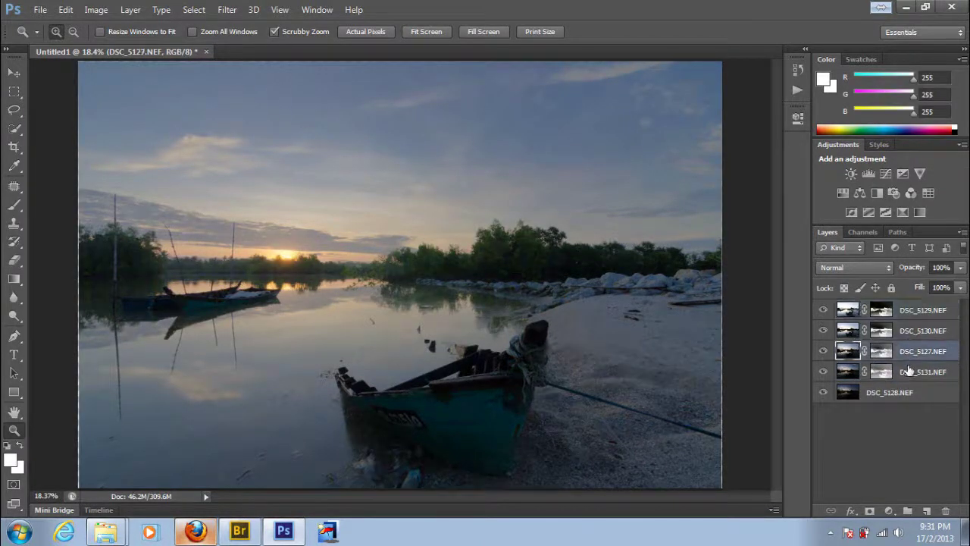
click(909, 371)
click(910, 312)
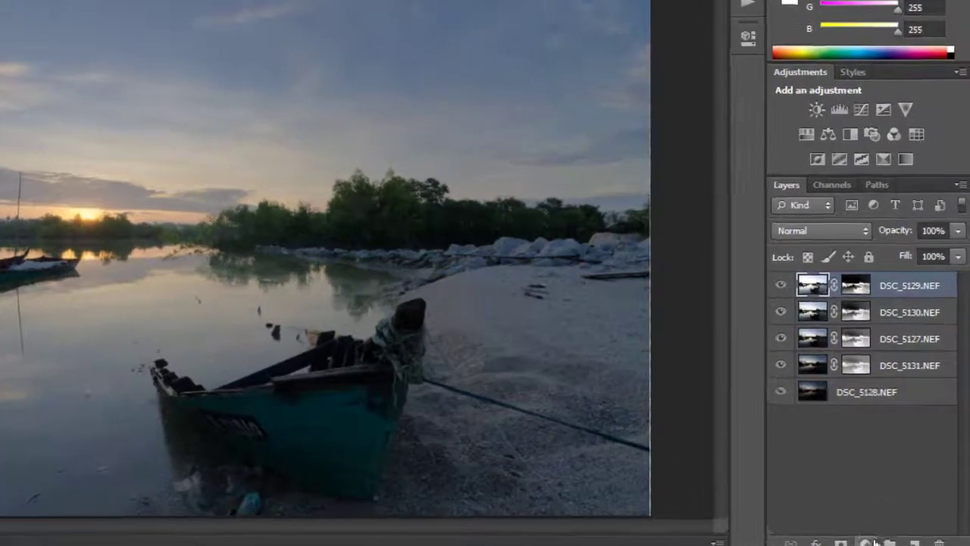
Add a Curves adjustment layer that darkens the shadows and slightly lowers a midtone point
click(889, 511)
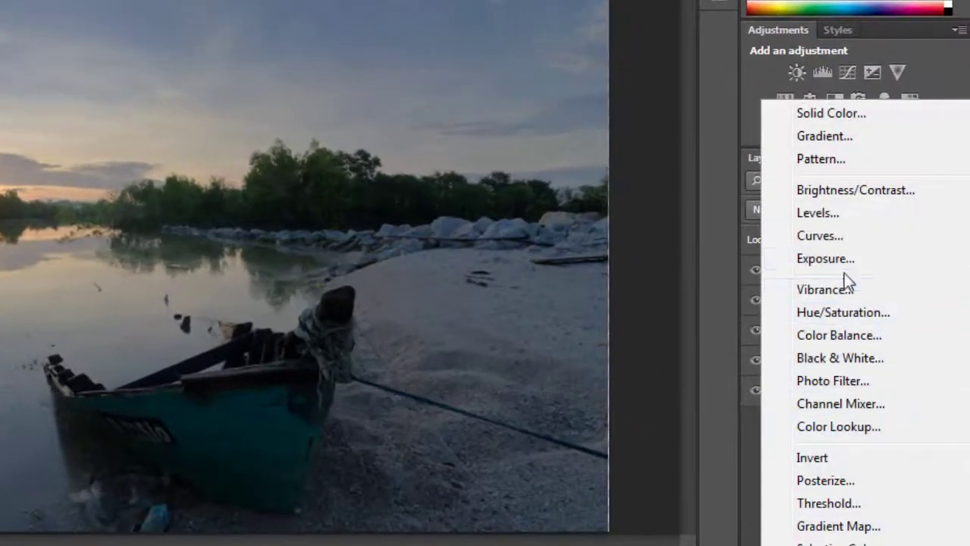
click(843, 237)
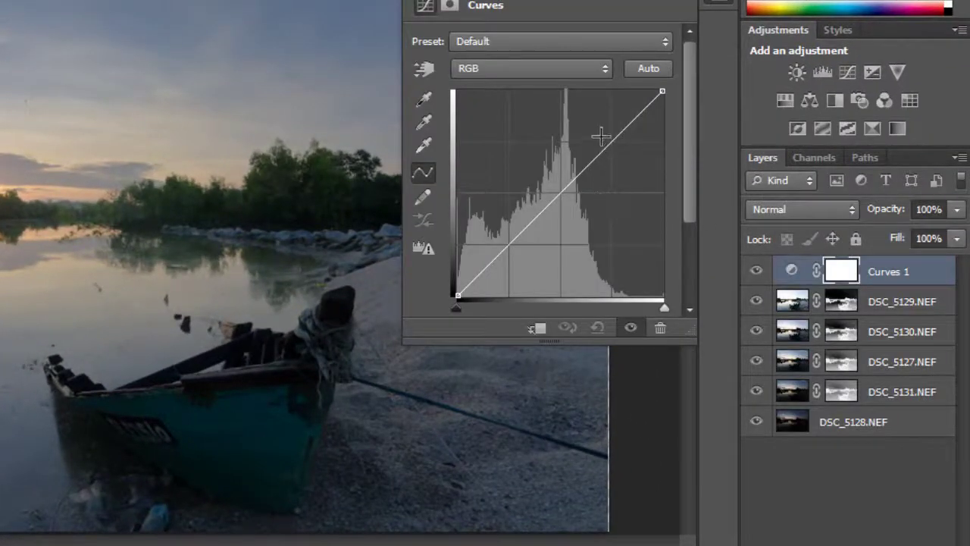
drag(609, 140, 605, 133)
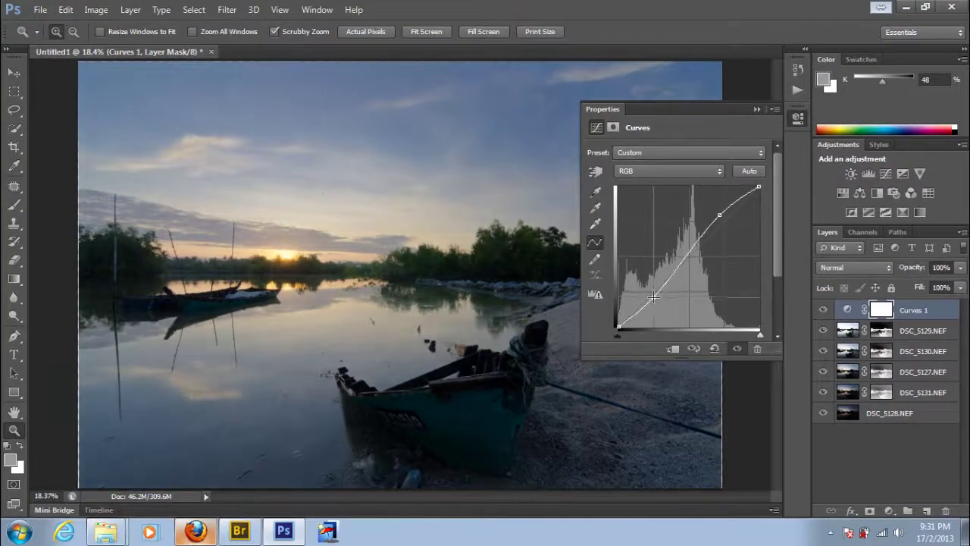
drag(653, 298, 651, 293)
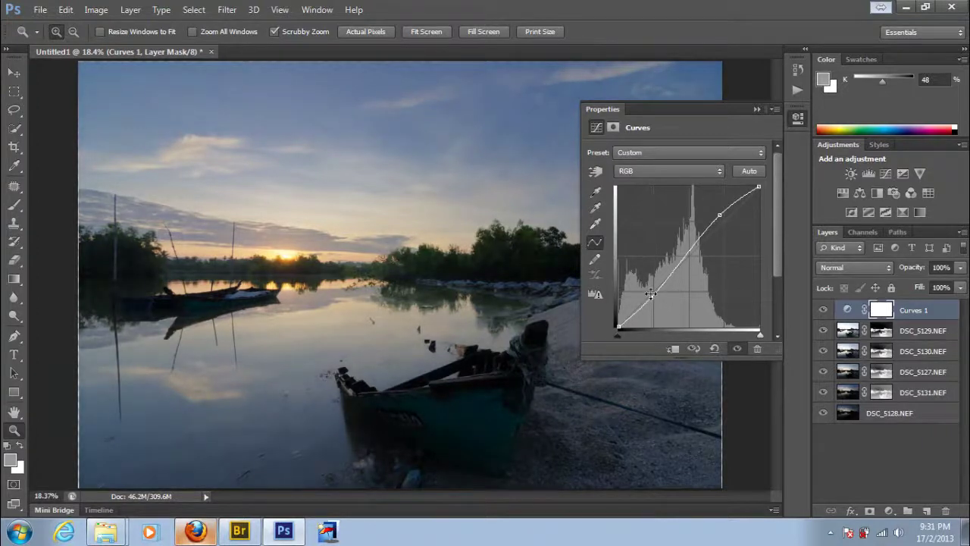
click(596, 171)
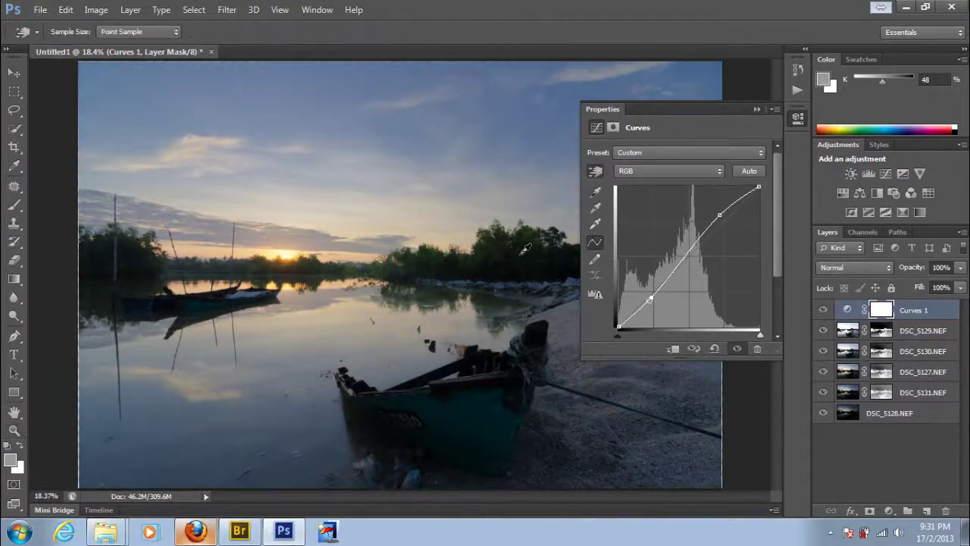
drag(525, 253, 524, 257)
drag(423, 137, 423, 139)
click(756, 109)
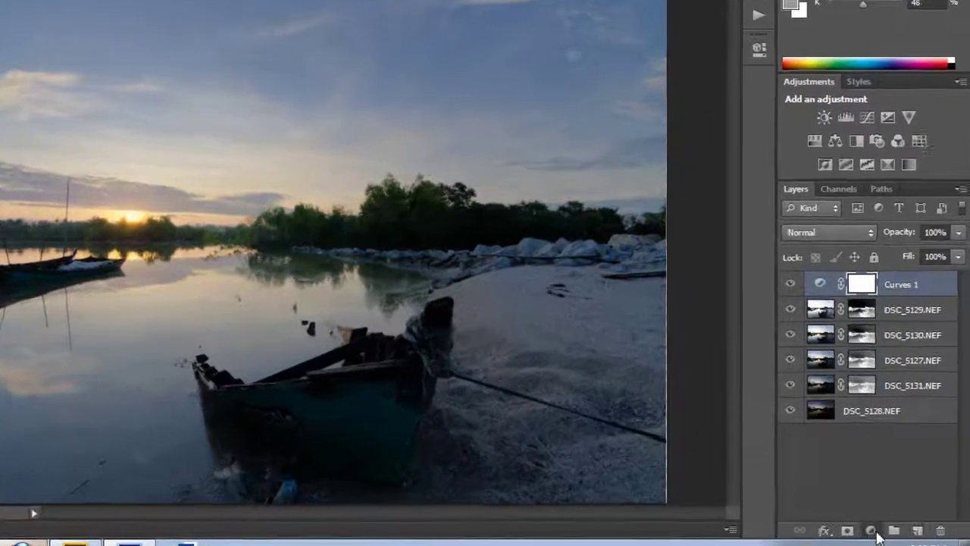
Add a Vibrance layer masked by a Color Range sky selection at fuzziness 92
click(886, 514)
click(867, 318)
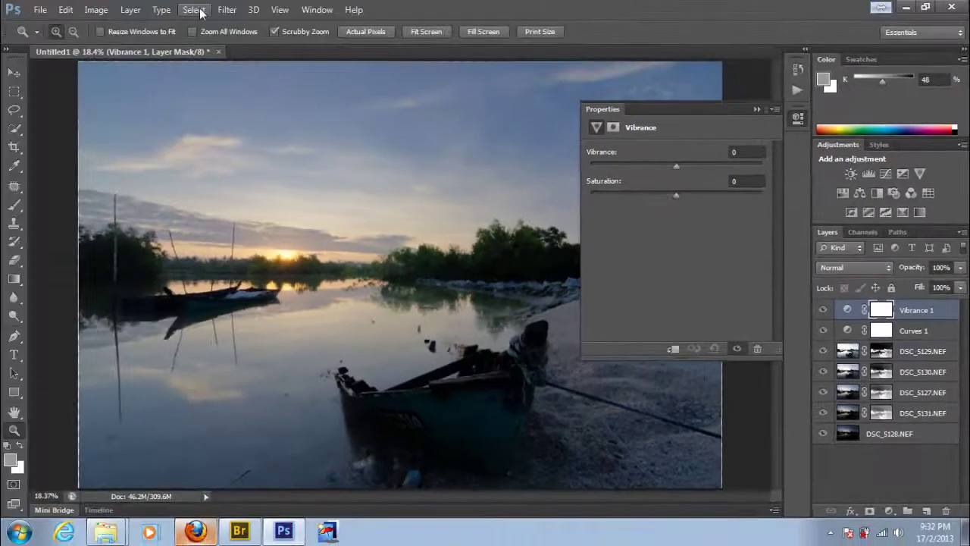
click(194, 10)
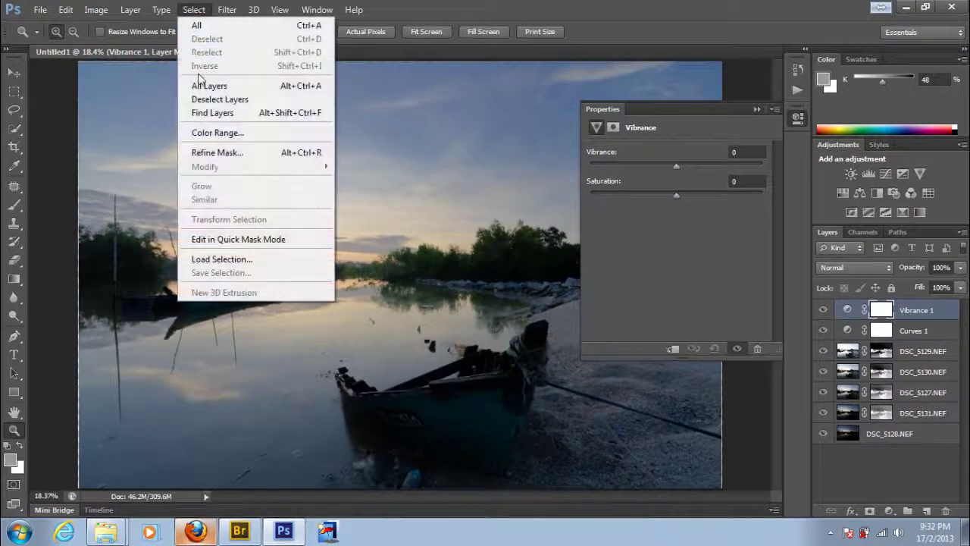
click(220, 131)
click(336, 82)
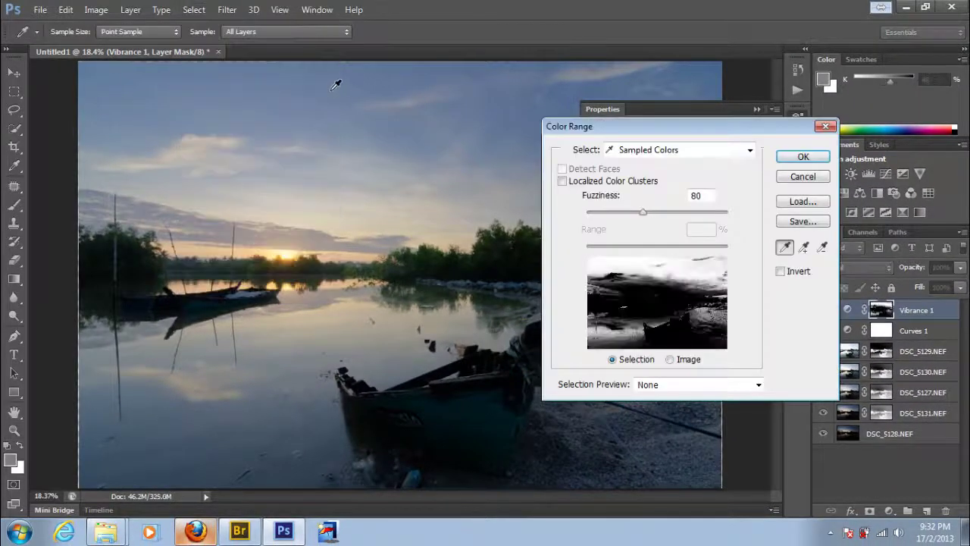
click(303, 98)
click(289, 111)
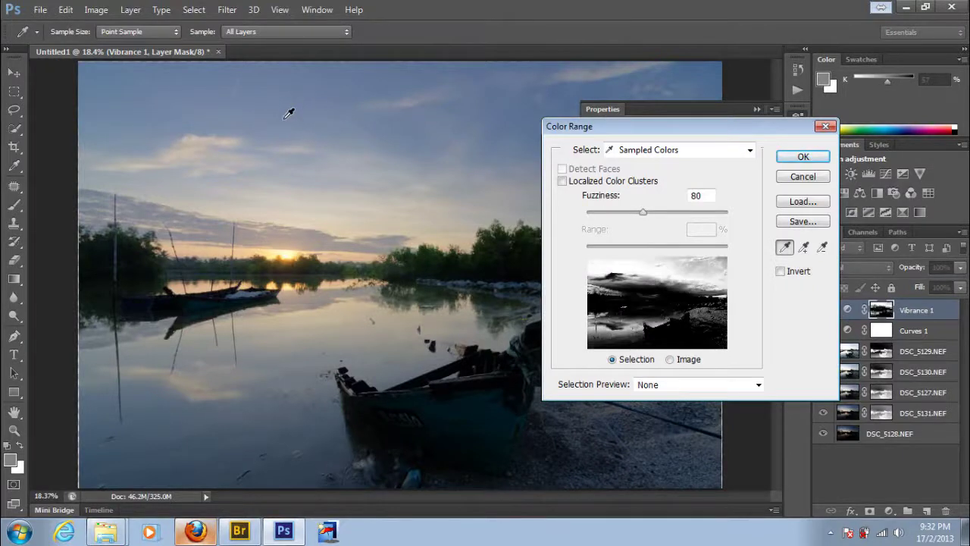
click(292, 104)
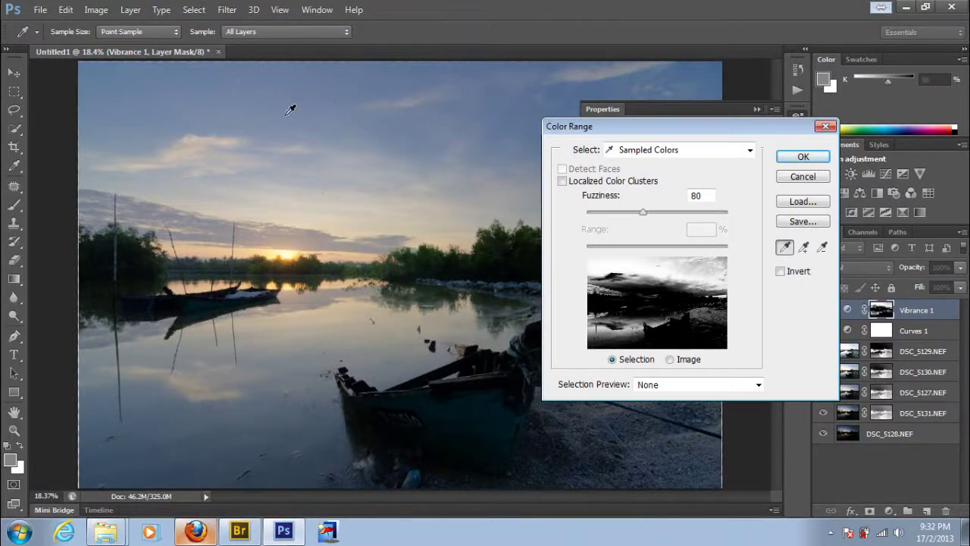
drag(642, 213, 651, 214)
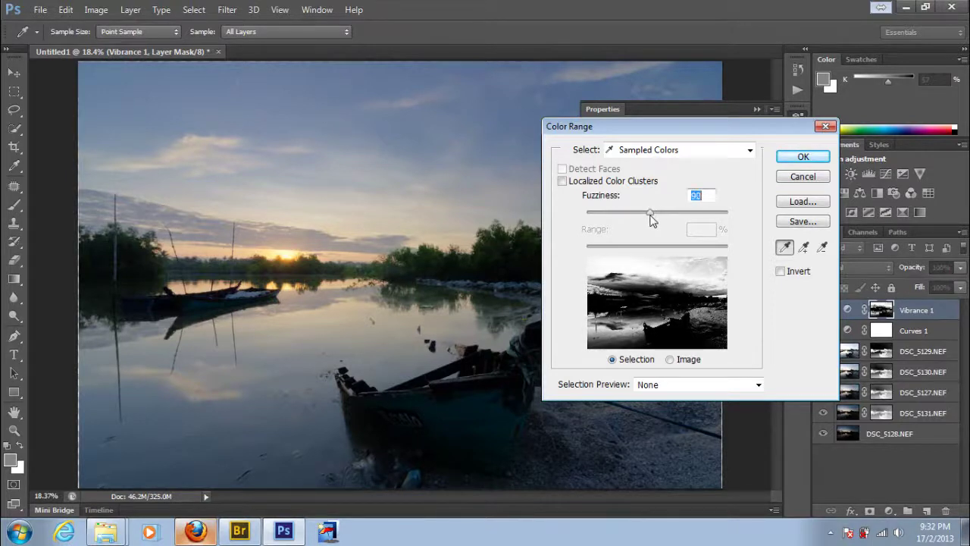
click(797, 156)
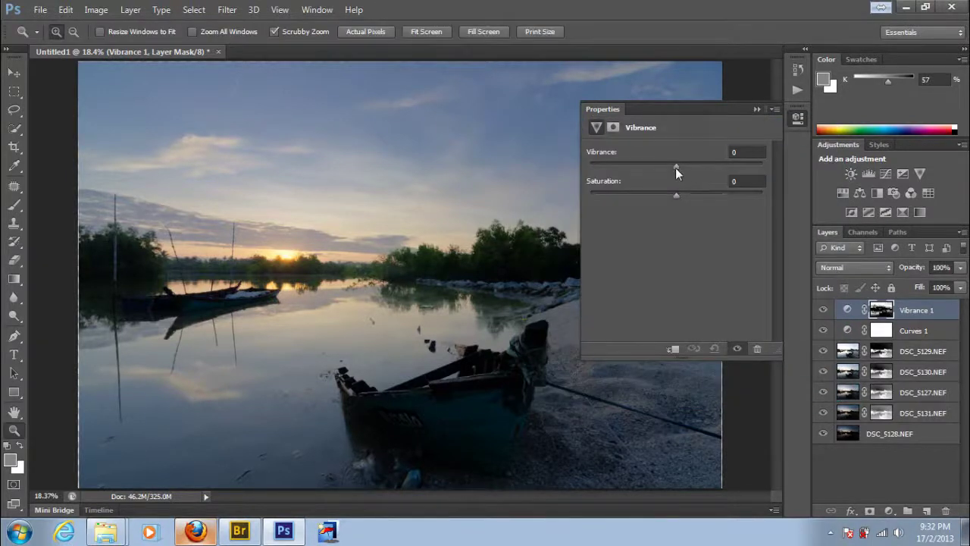
Set the Vibrance 1 adjustment to Vibrance +50 and Saturation +10
drag(675, 167, 698, 167)
click(752, 153)
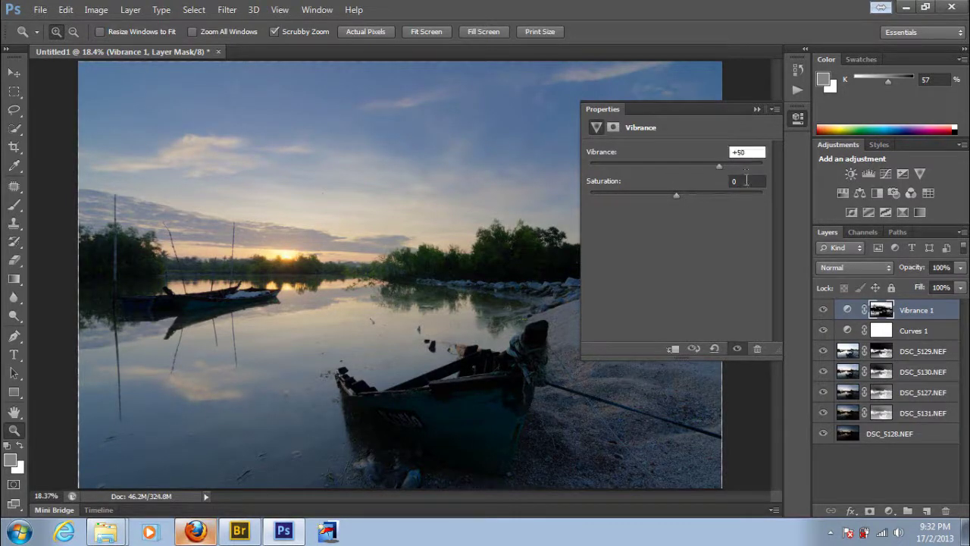
click(746, 180)
drag(676, 197, 686, 197)
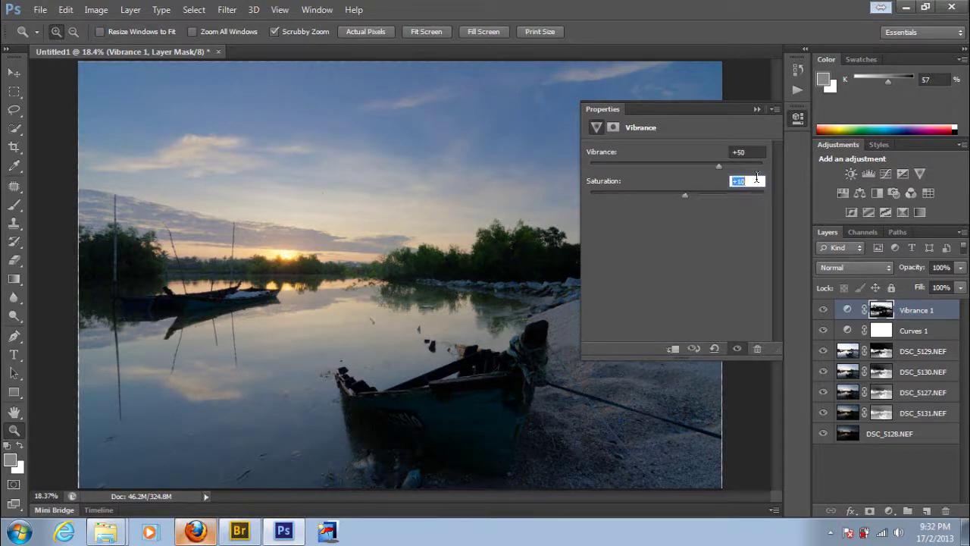
Turn Vibrance 1 off and on to compare the sky with and without the boost
click(756, 109)
click(823, 313)
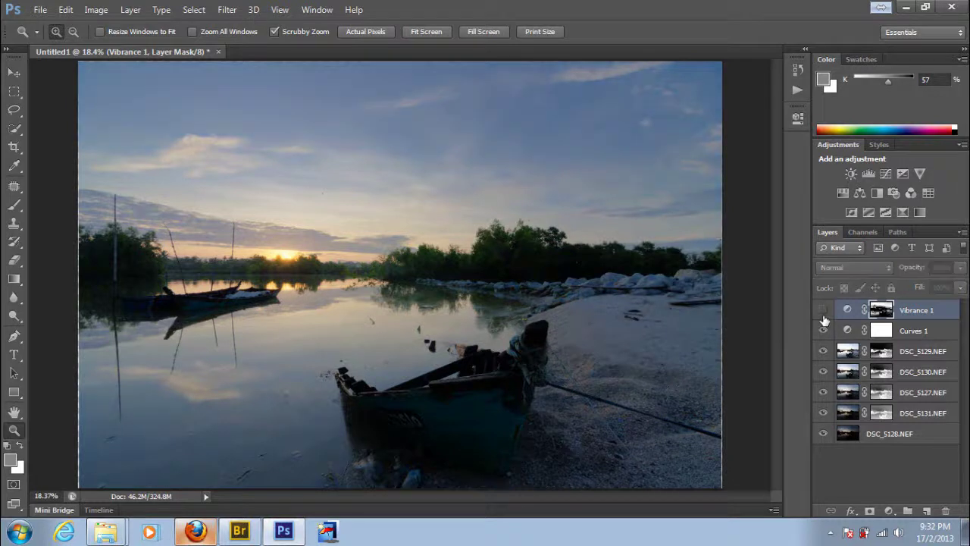
click(823, 314)
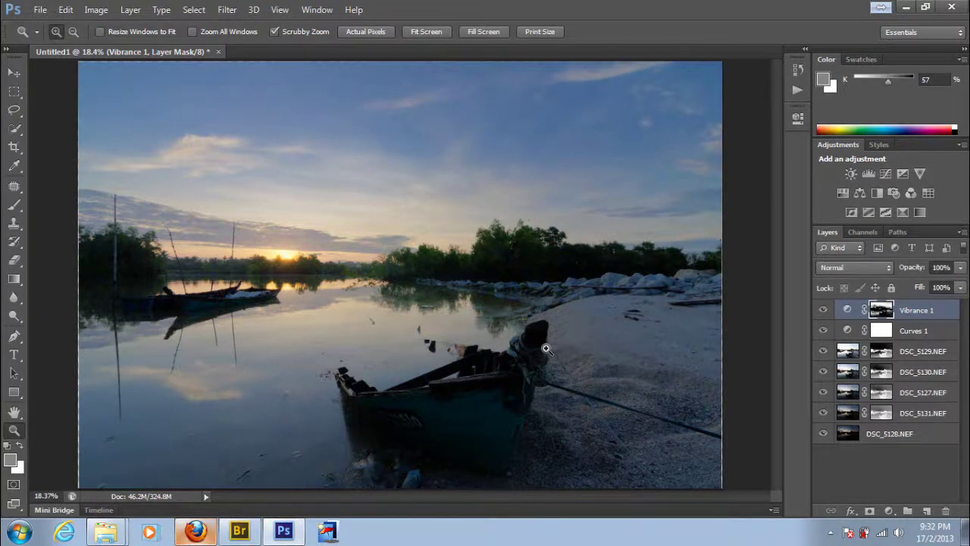
Switch to the Brush with pure black as the foreground colour
key(b)
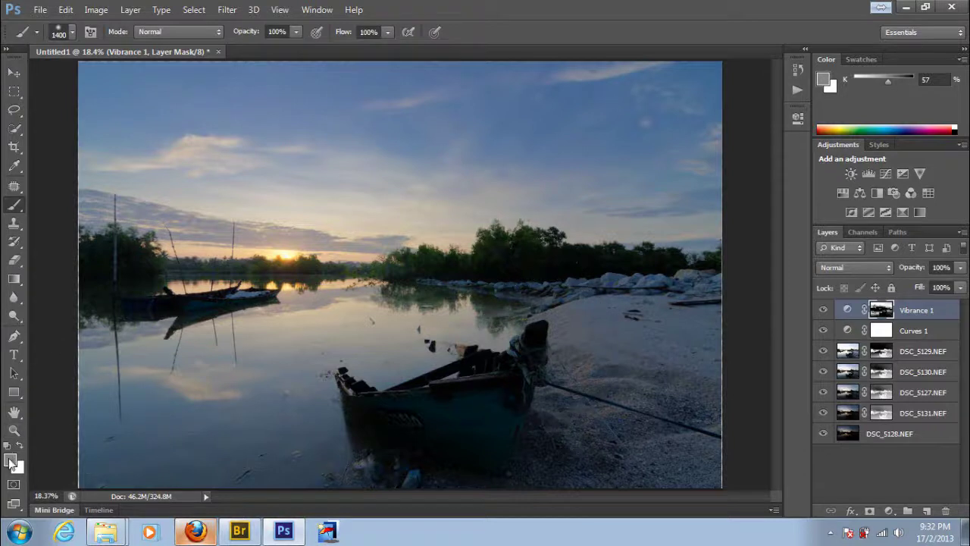
click(10, 460)
drag(359, 278, 361, 345)
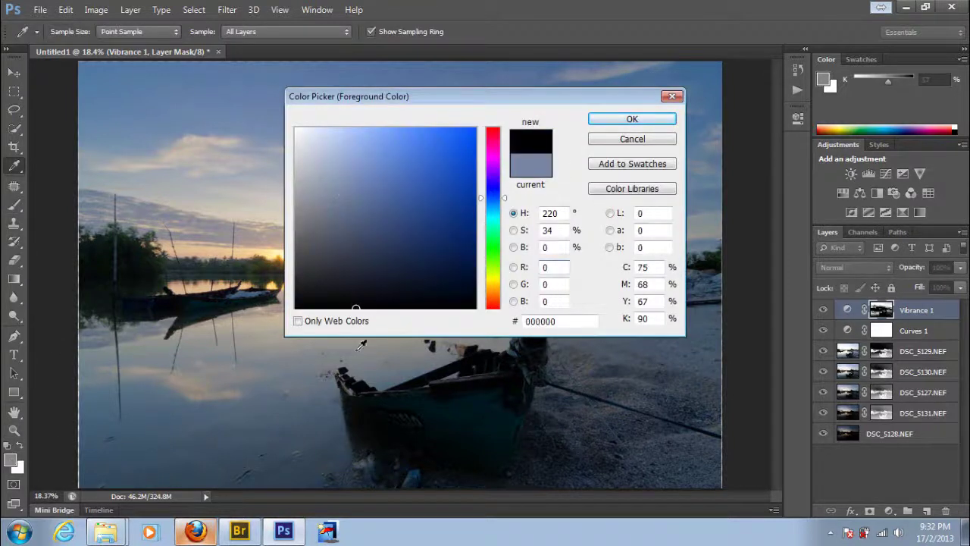
click(659, 120)
Paint black on the Vibrance 1 mask over the sand and boat, then toggle the layer to compare
mouse_move(592, 390)
mouse_down()
mouse_move(693, 422)
mouse_move(698, 353)
mouse_move(108, 350)
mouse_move(696, 350)
mouse_move(715, 466)
mouse_move(286, 460)
mouse_move(87, 429)
mouse_move(443, 443)
mouse_up()
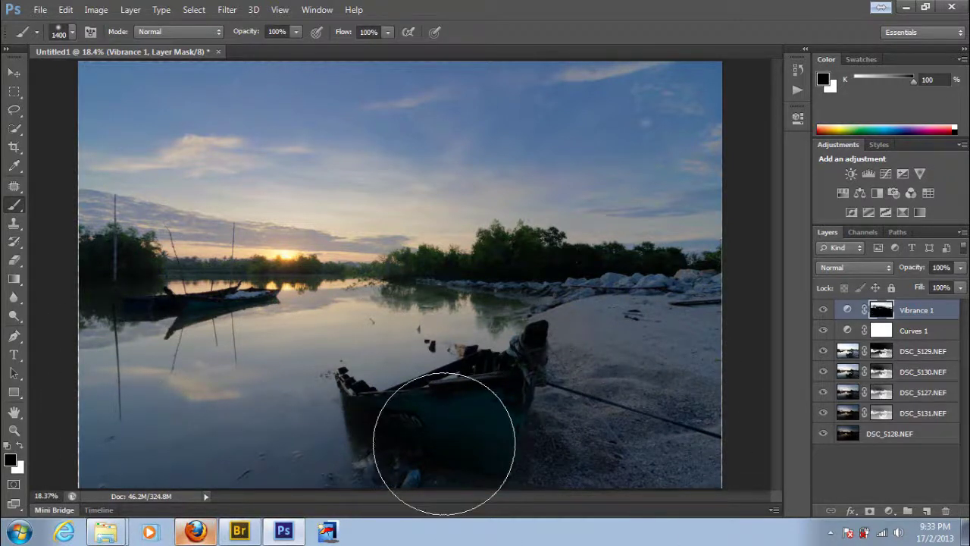
scroll(443, 443, down, 1)
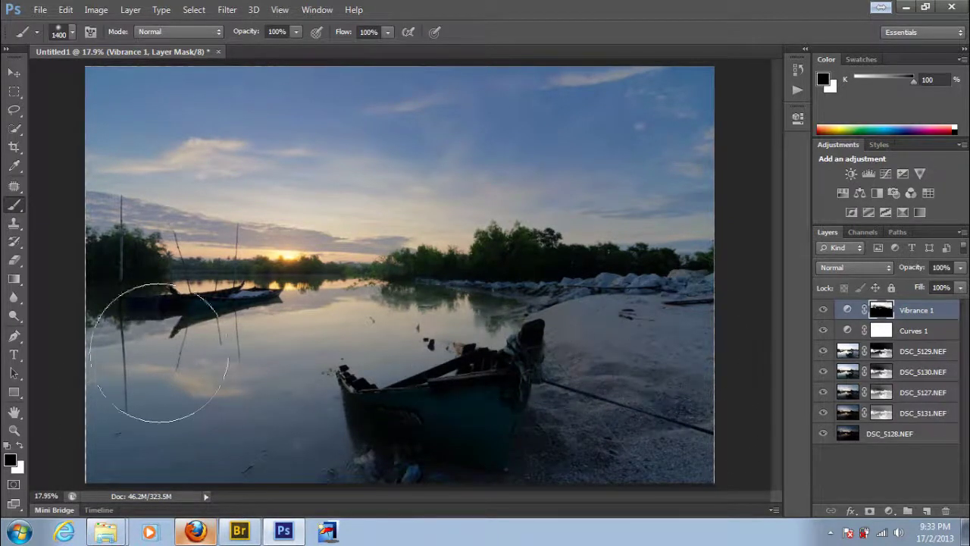
click(822, 310)
click(823, 310)
click(822, 310)
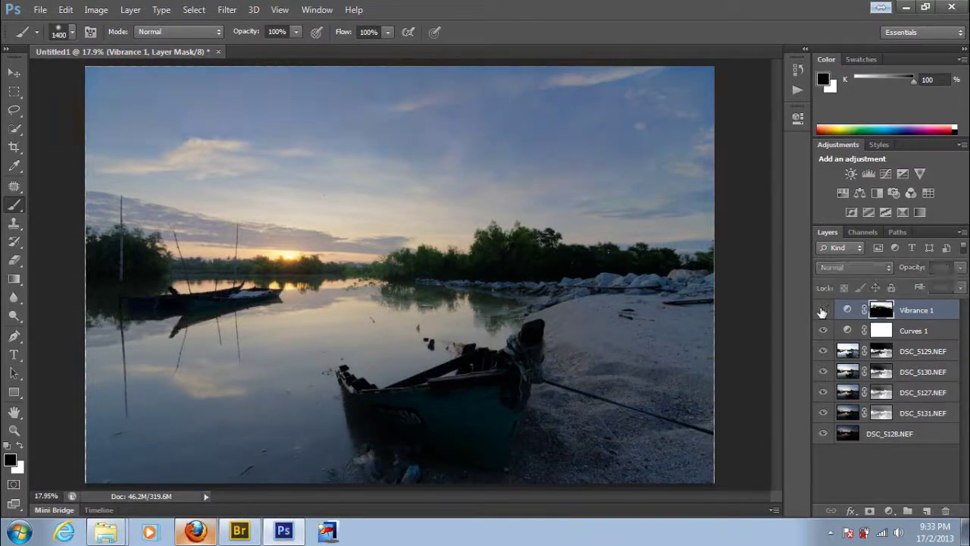
click(823, 310)
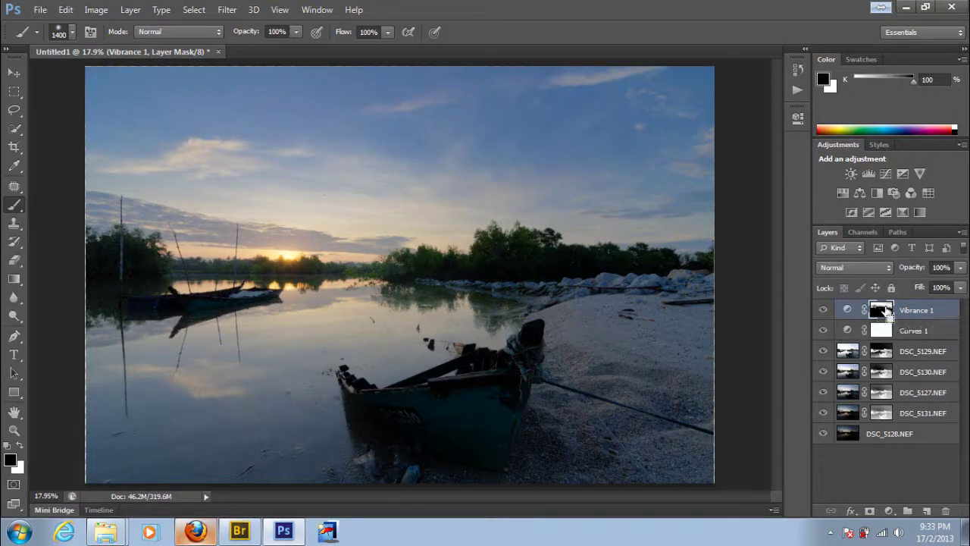
Stamp visible layers into Layer 1, duplicate it twice, select Layer 1 copy and hide Layer 1 copy 2
key(ctrl+shift+alt+e)
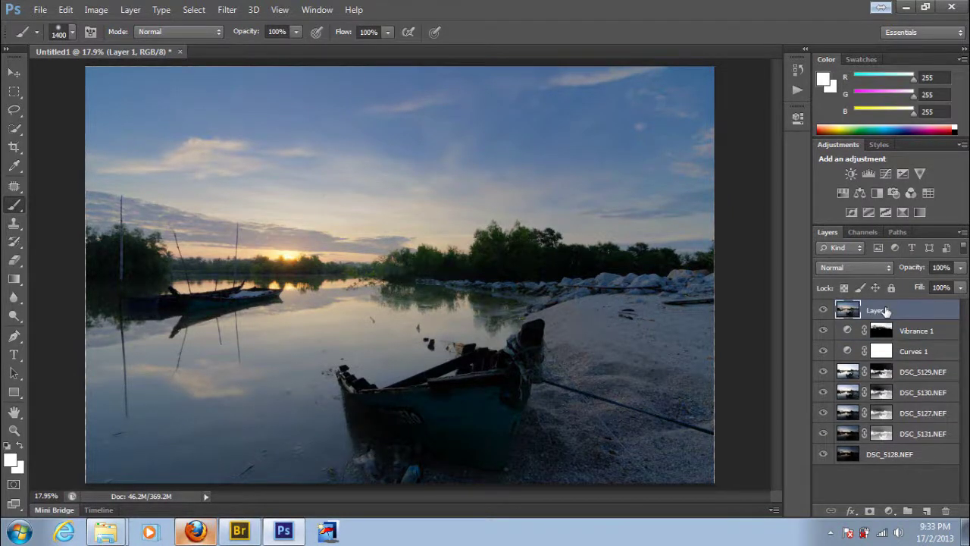
key(ctrl+j)
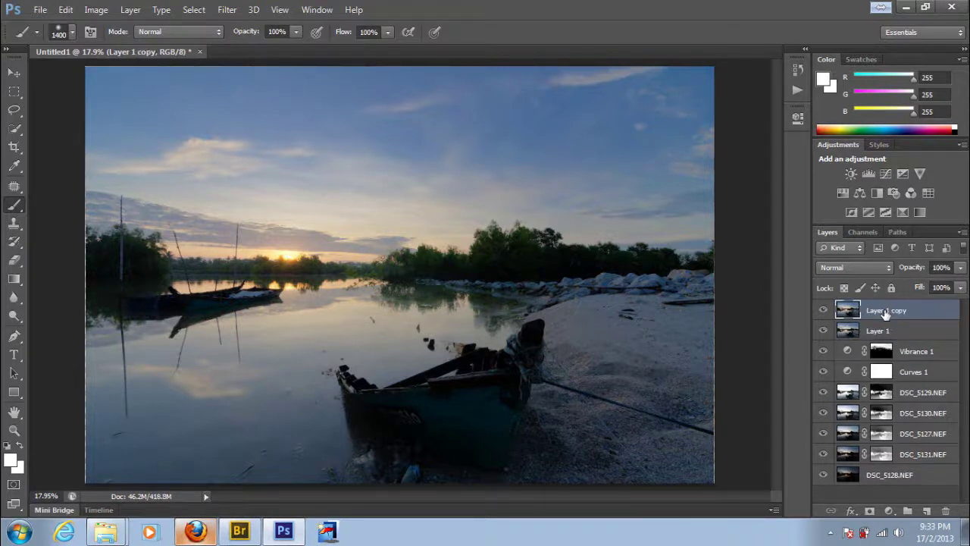
key(ctrl+j)
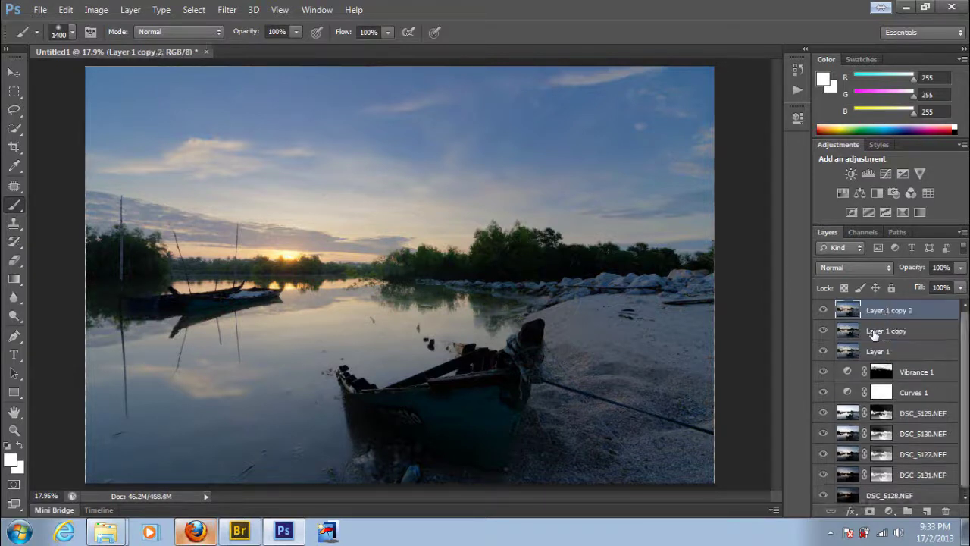
click(875, 335)
click(824, 310)
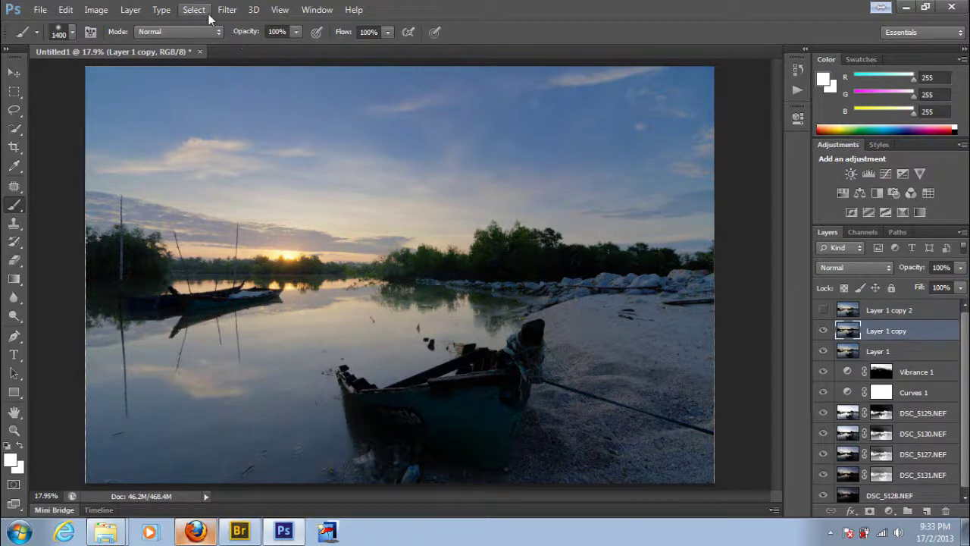
click(226, 9)
mouse_move(237, 260)
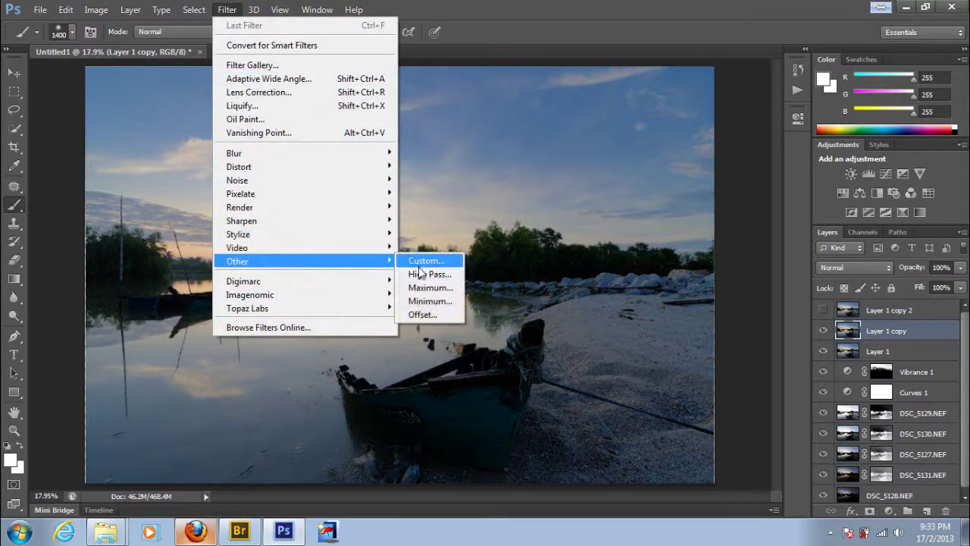
Apply a 2.0-pixel High Pass filter to Layer 1 copy
click(417, 277)
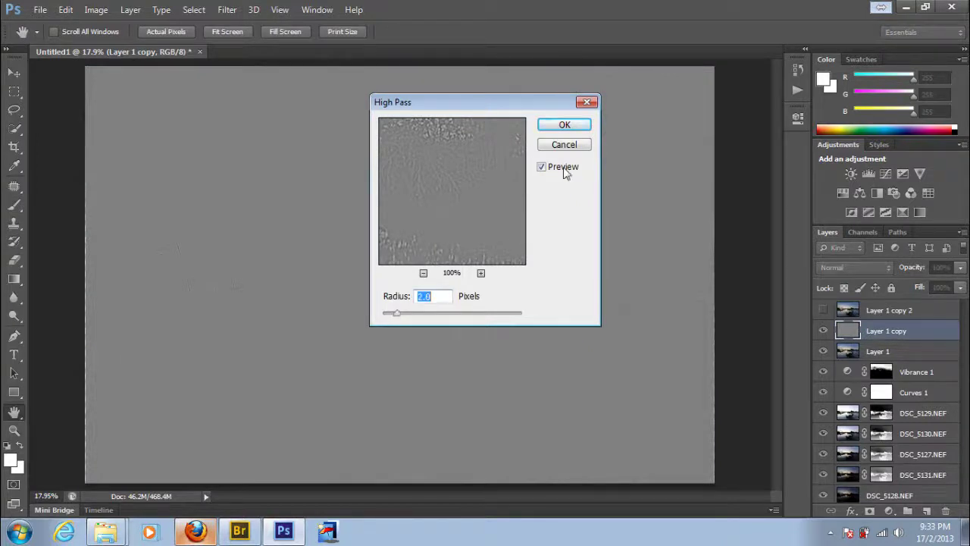
click(564, 124)
key(b)
Set Layer 1 copy's blend mode to Vivid Light and zoom in on the boat
click(863, 269)
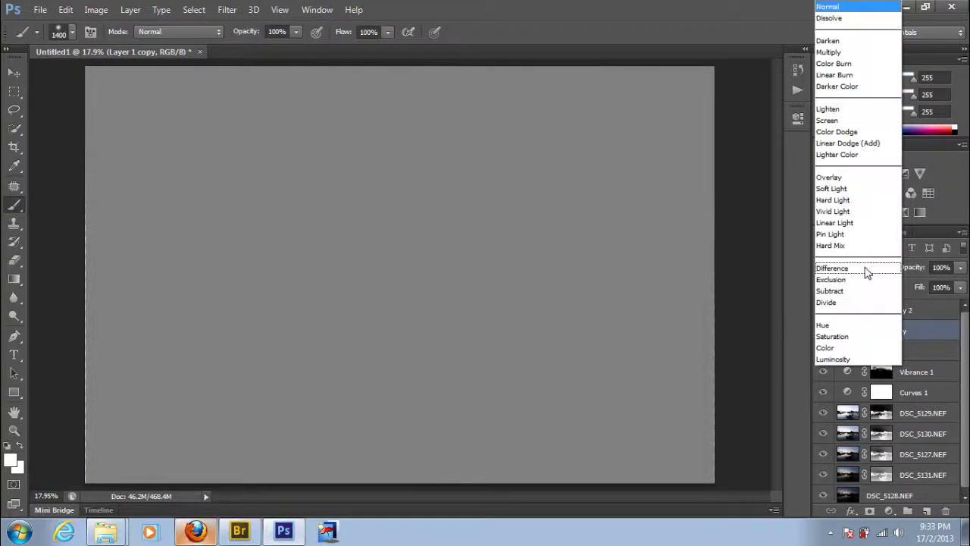
click(854, 212)
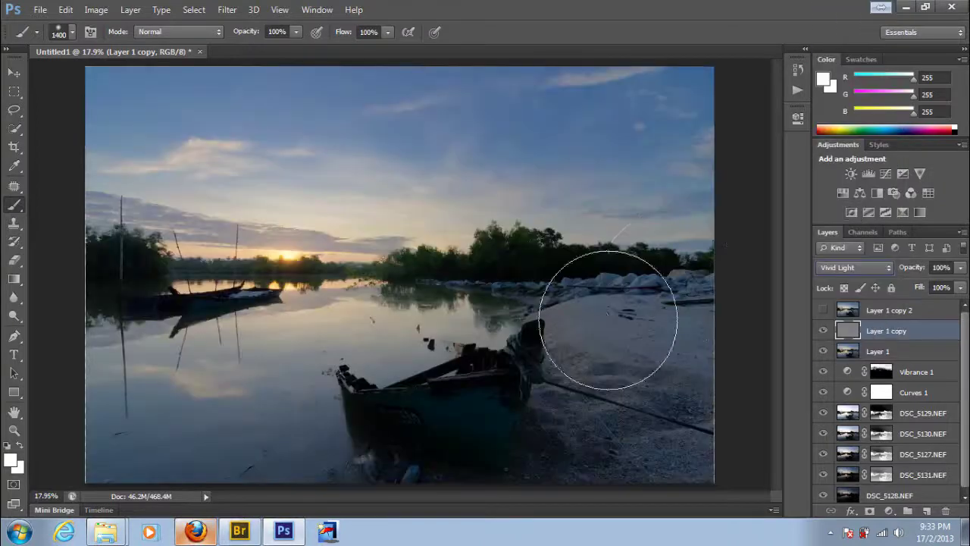
click(14, 429)
mouse_move(520, 373)
mouse_down()
mouse_move(579, 344)
mouse_move(407, 313)
mouse_up()
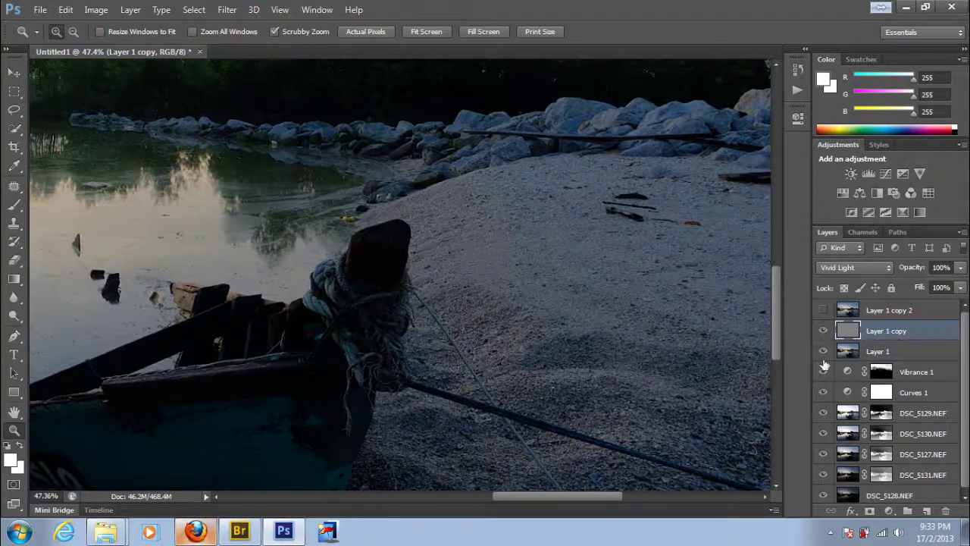
Apply a Gaussian Blur with a 10-pixel radius to Layer 1 copy 2
click(843, 312)
click(226, 9)
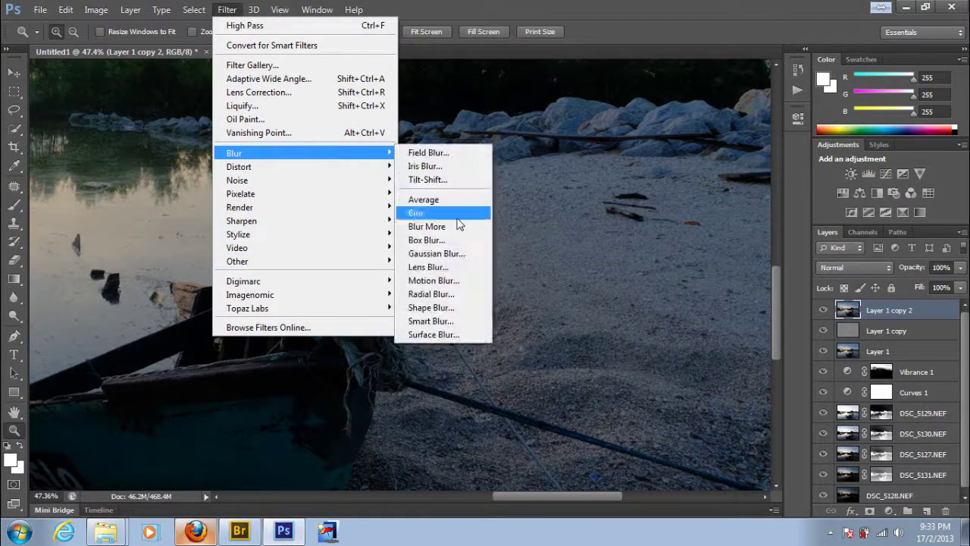
click(458, 253)
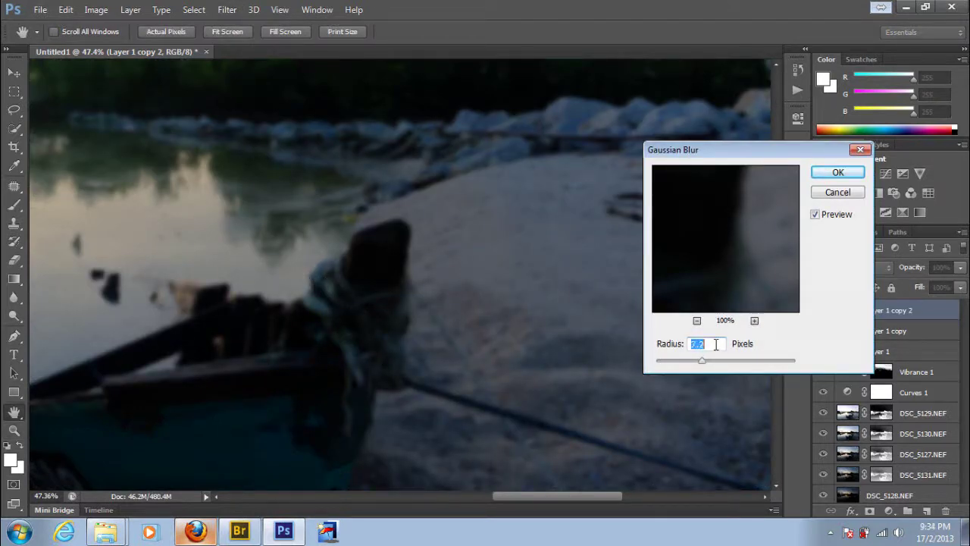
text(10)
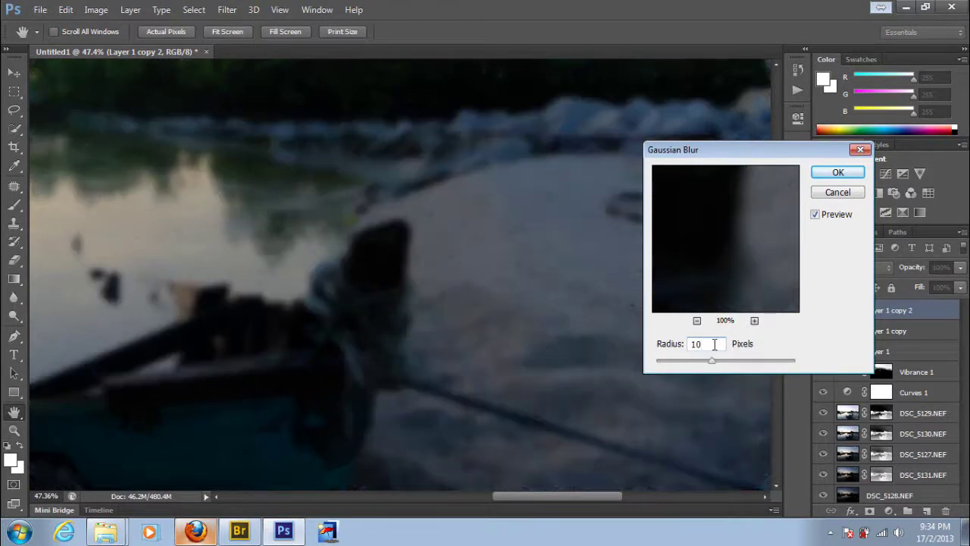
click(832, 176)
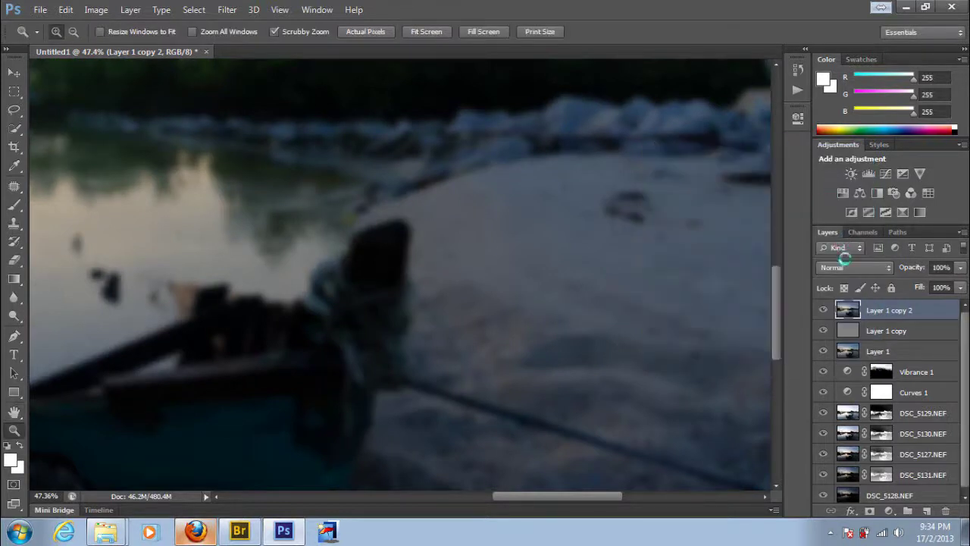
click(849, 270)
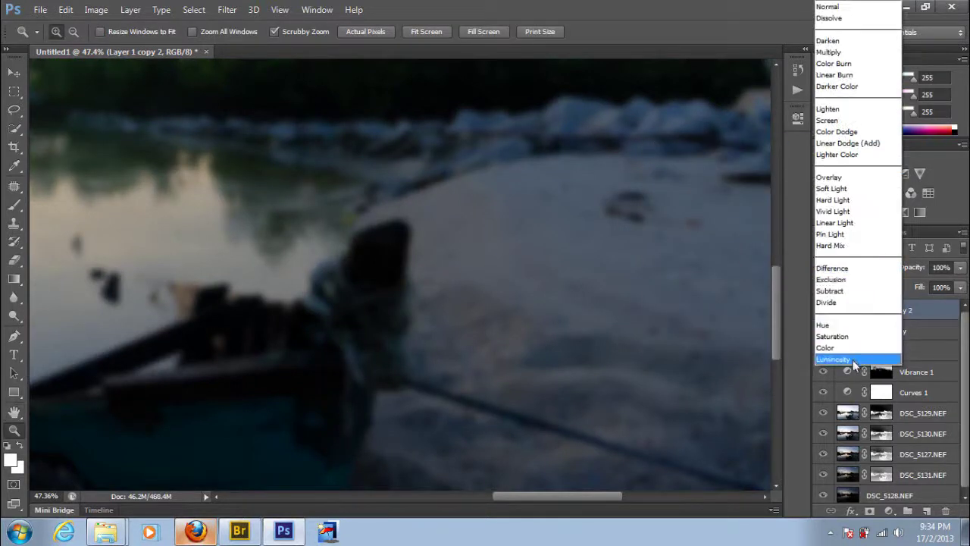
Set Layer 1 copy 2 to Luminosity blend mode at 20% opacity, then fit the photo on screen
click(854, 361)
click(961, 269)
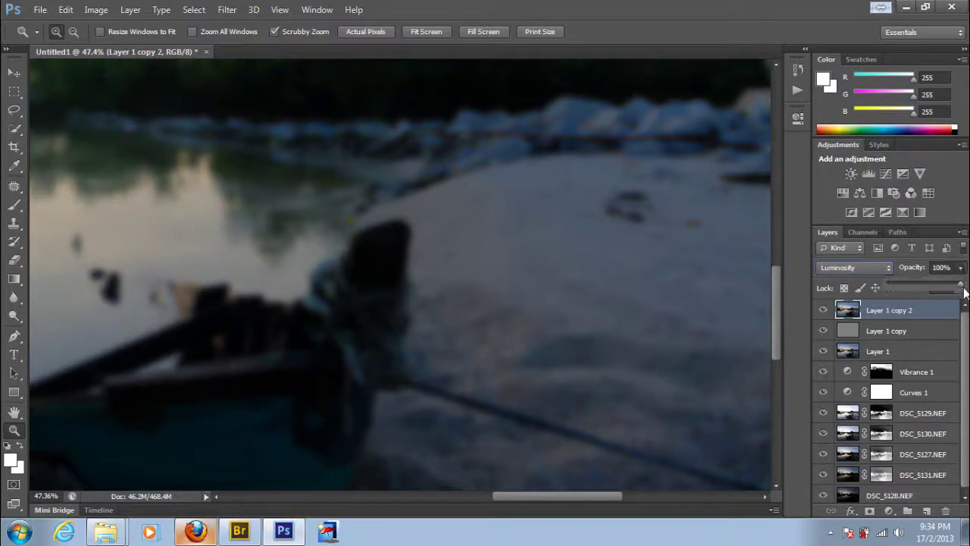
drag(909, 285, 901, 285)
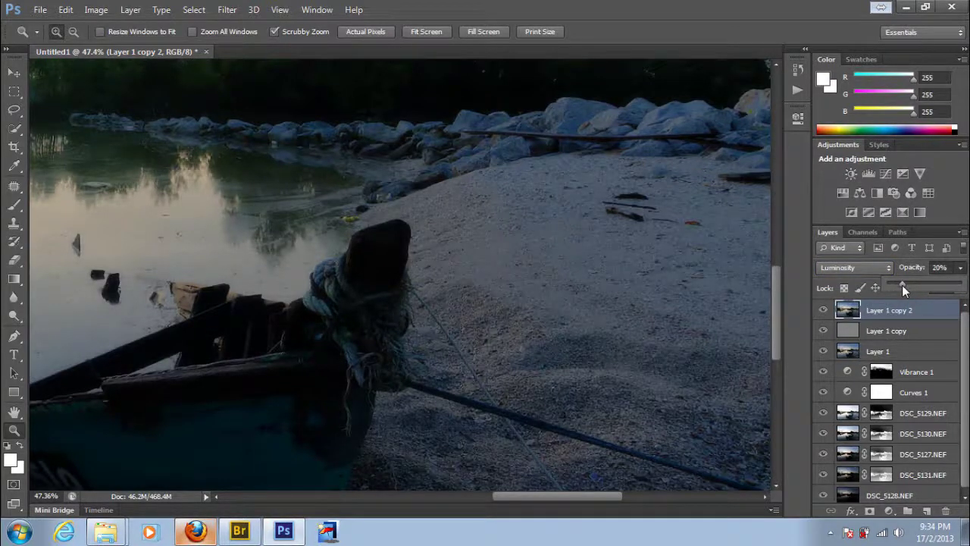
click(908, 334)
click(913, 314)
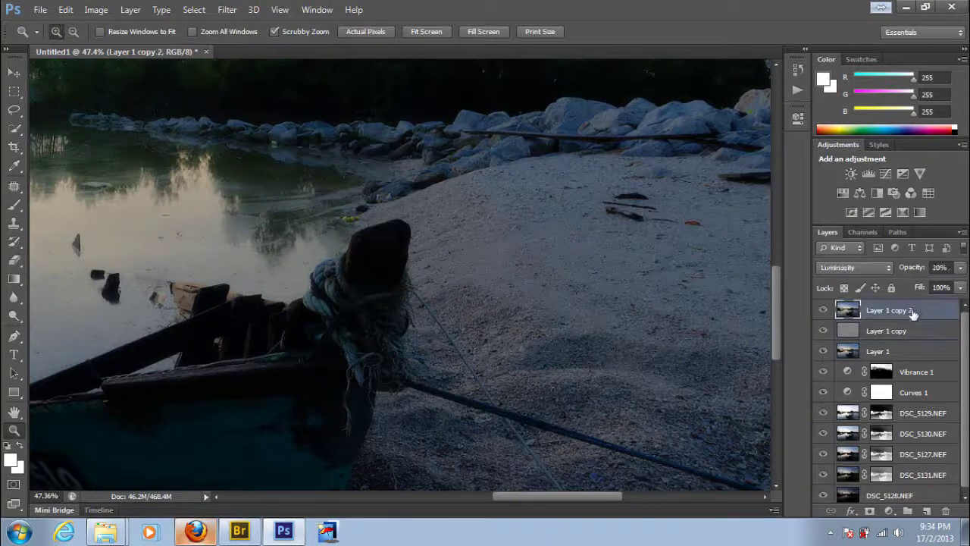
key(ctrl+0)
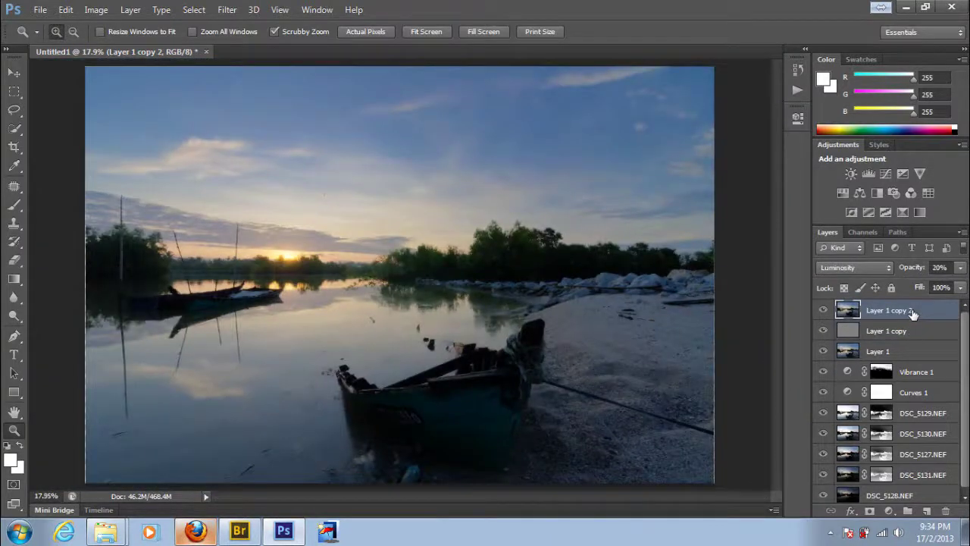
click(903, 337)
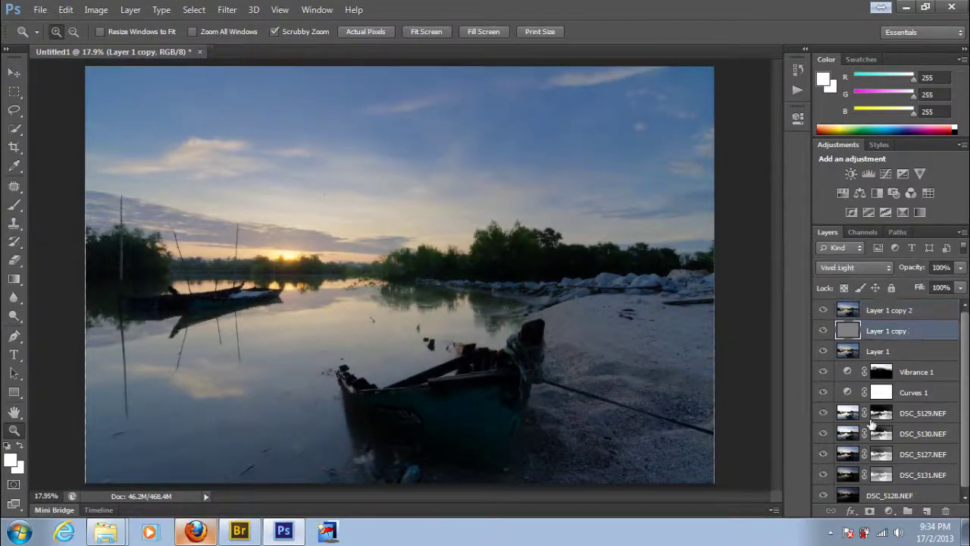
Add a layer mask to Layer 1 copy and invert it to black
click(869, 511)
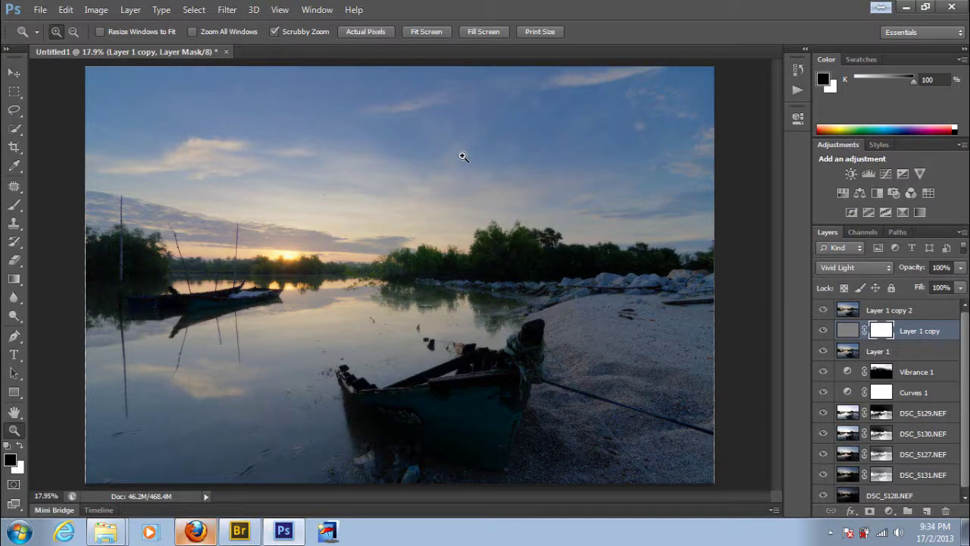
key(b)
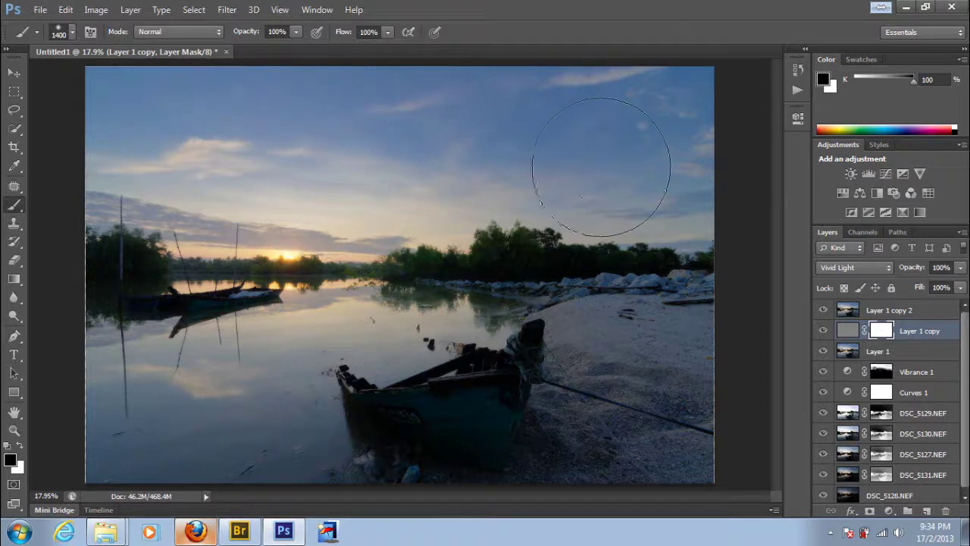
key(ctrl+i)
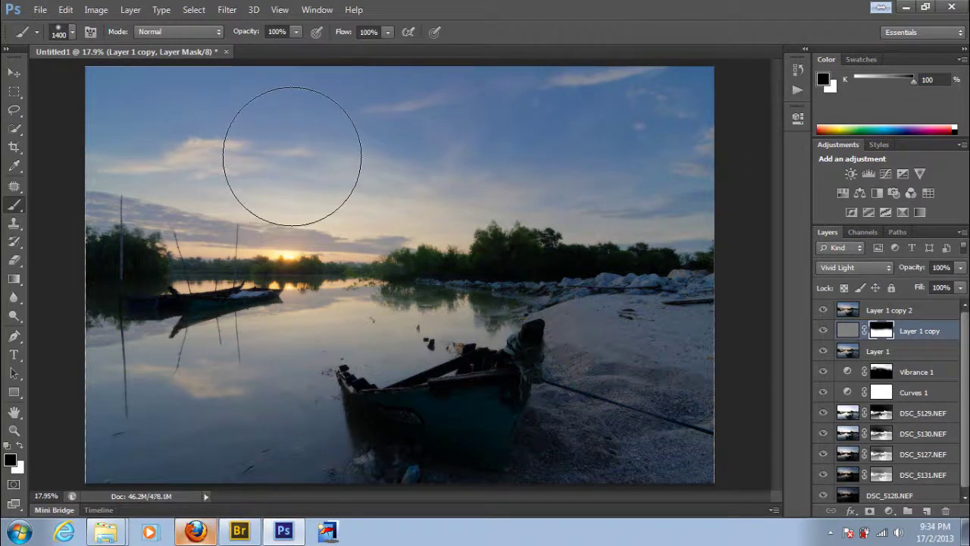
Zoom in around the boat and pan across the image to check the masked sharpening
key(z)
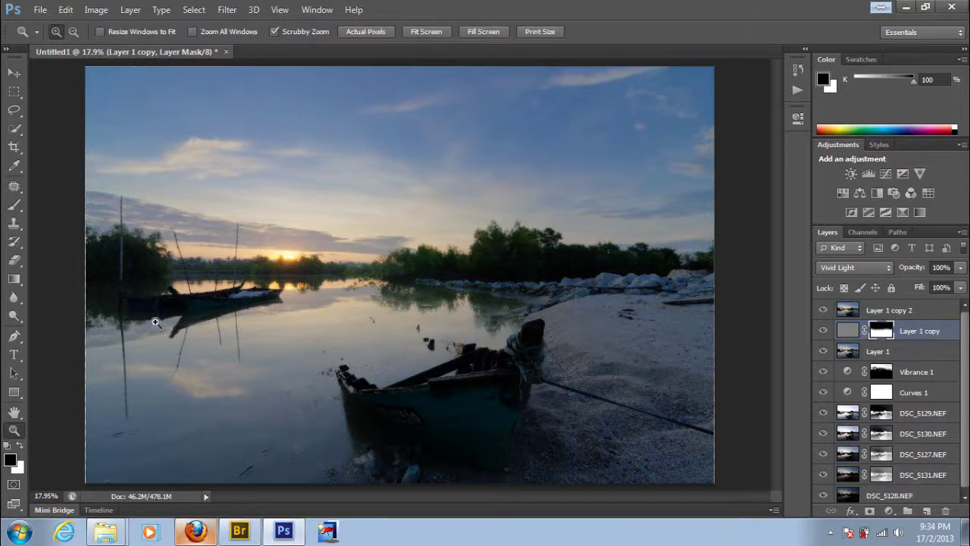
mouse_move(156, 322)
mouse_down()
mouse_move(219, 276)
mouse_move(208, 281)
mouse_up()
drag(540, 254, 272, 271)
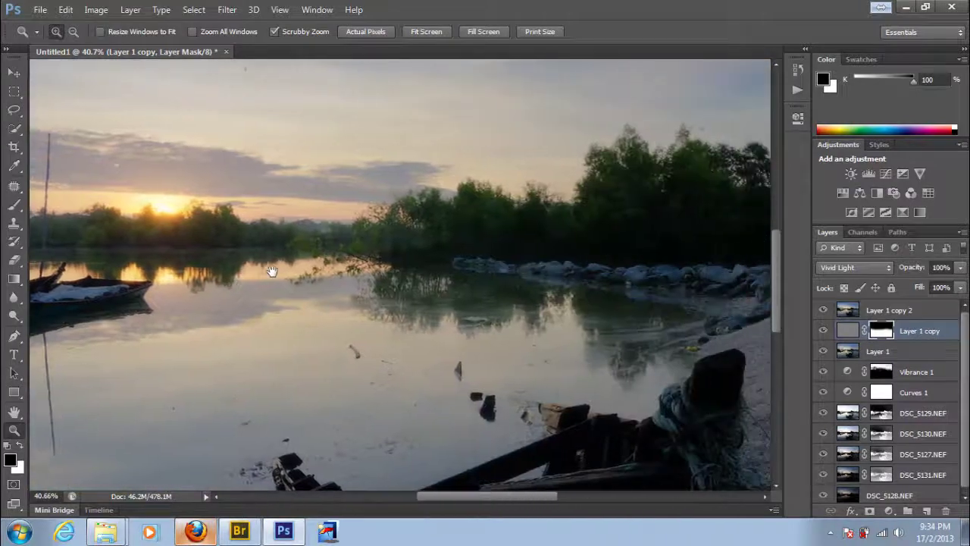
mouse_move(396, 271)
mouse_down()
mouse_move(326, 277)
mouse_move(491, 198)
mouse_move(401, 314)
mouse_move(480, 230)
mouse_move(530, 325)
mouse_move(551, 337)
mouse_move(416, 346)
mouse_move(502, 255)
mouse_move(395, 378)
mouse_up()
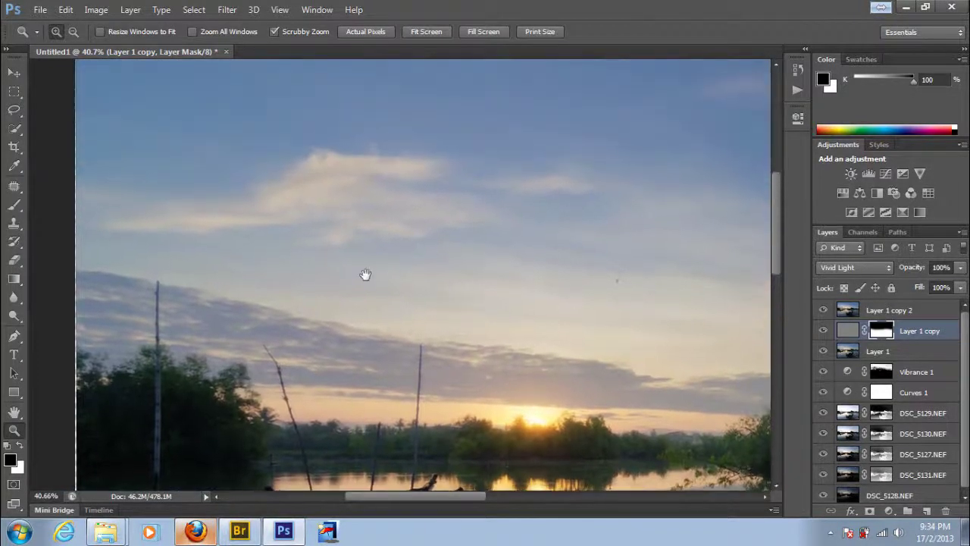
mouse_move(366, 275)
mouse_down()
mouse_move(363, 375)
mouse_move(280, 310)
mouse_up()
mouse_move(500, 314)
mouse_down()
mouse_move(447, 314)
mouse_move(379, 289)
mouse_move(240, 300)
mouse_up()
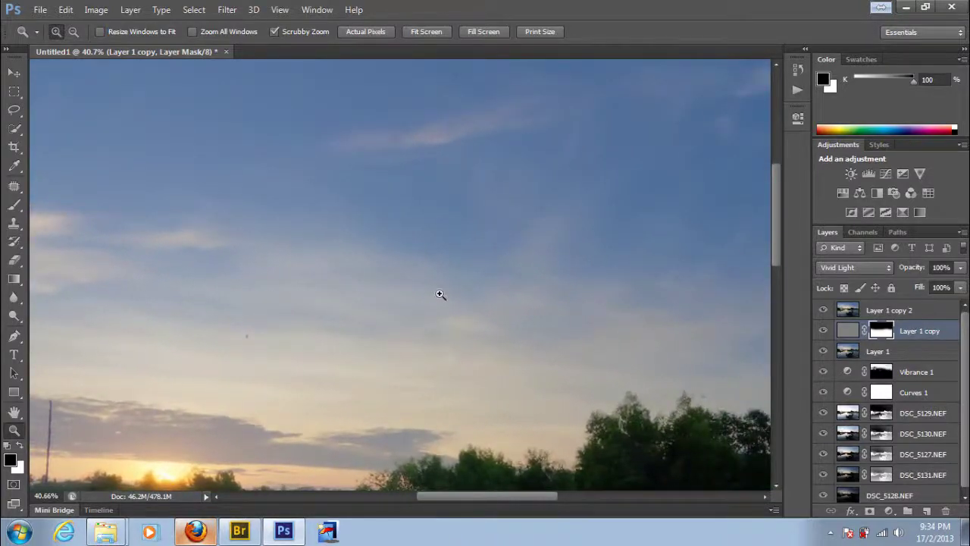
key(ctrl+0)
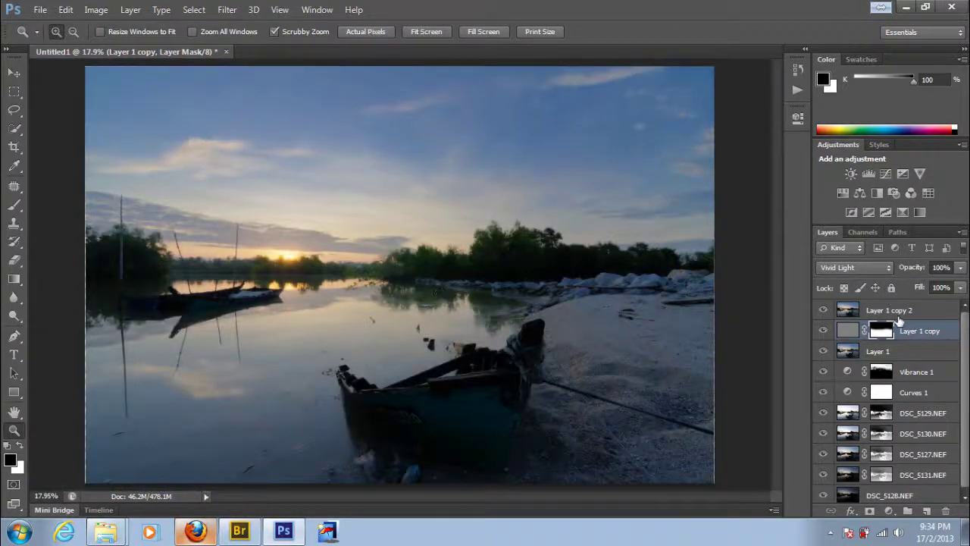
Add a new empty Layer 2 above Layer 1 copy 2 and select the whole canvas
click(899, 322)
click(926, 510)
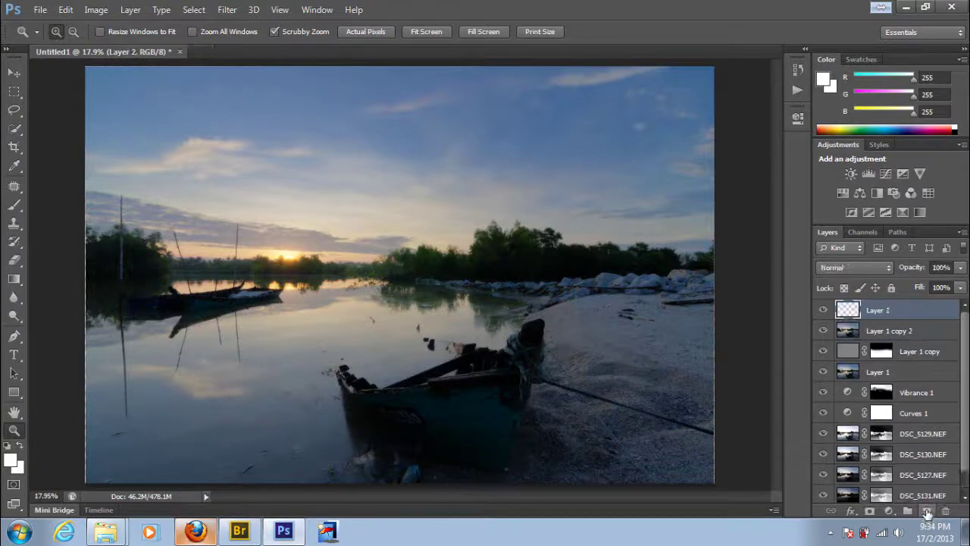
key(ctrl+a)
key(m)
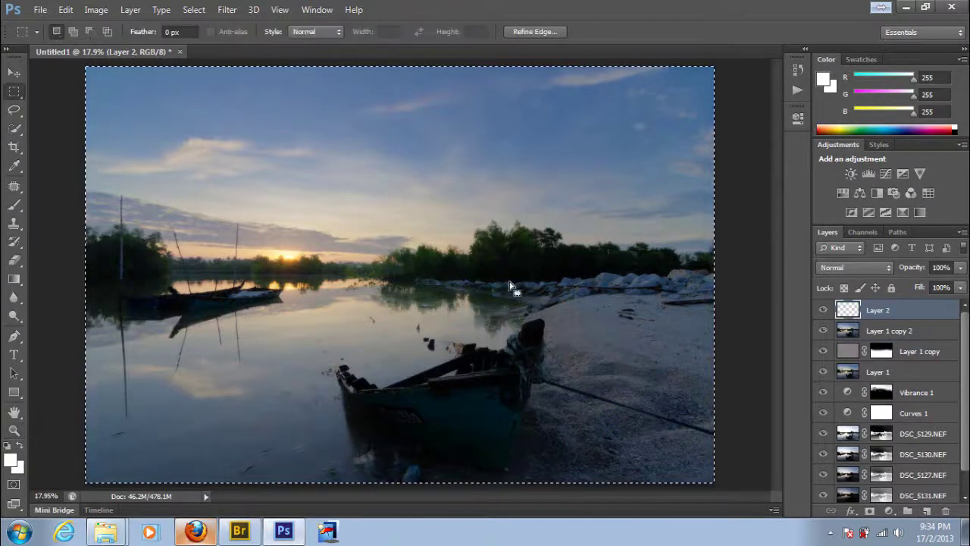
Stroke the selection with a 50 px white border, deselect, and hide Layer 2
right_click(520, 253)
click(592, 435)
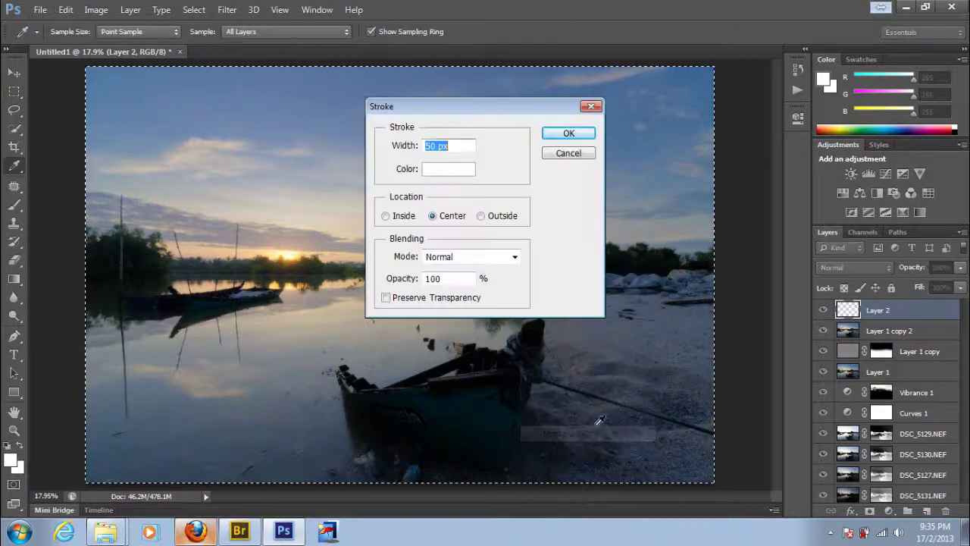
click(563, 135)
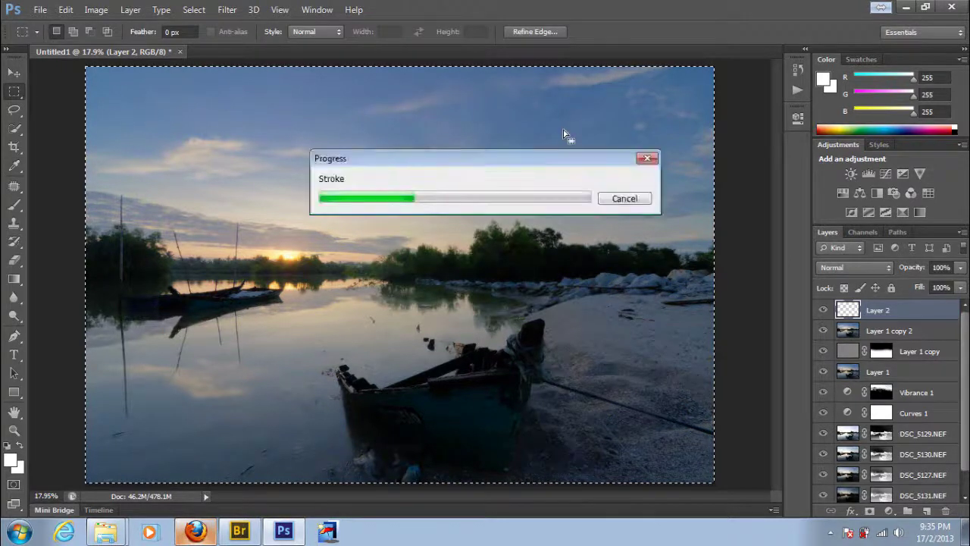
key(ctrl+d)
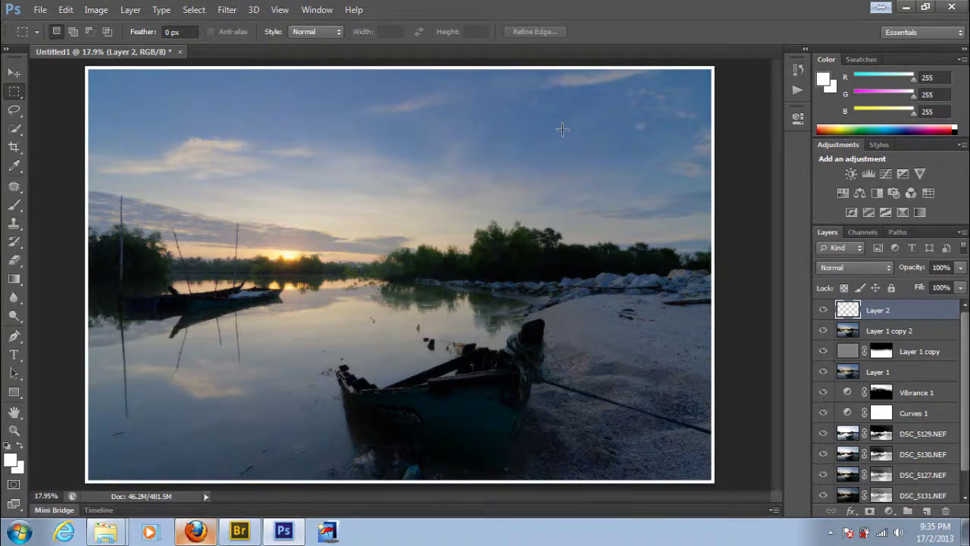
key(v)
click(823, 310)
Duplicate the DSC_5128.NEF layer and move the copy above Layer 1 copy 2
click(883, 331)
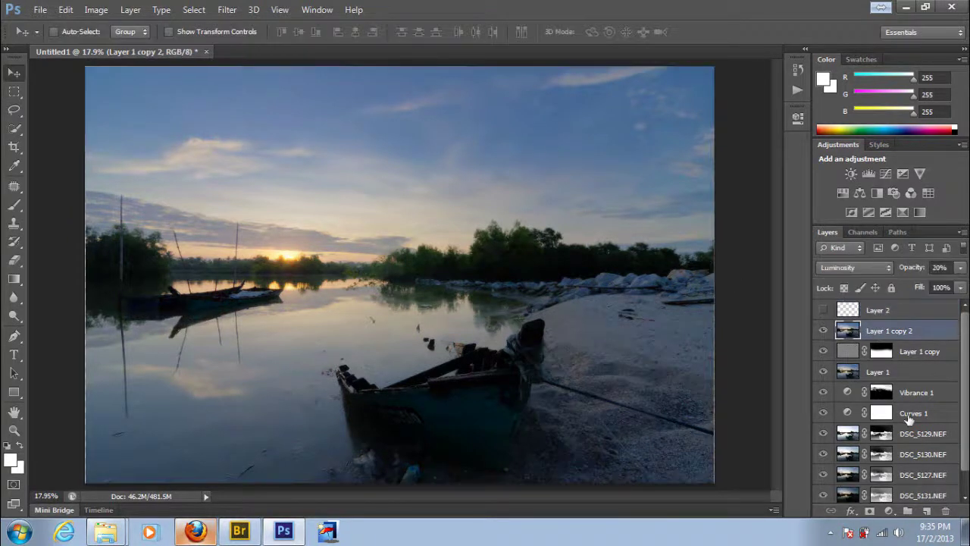
scroll(910, 420, down, 1)
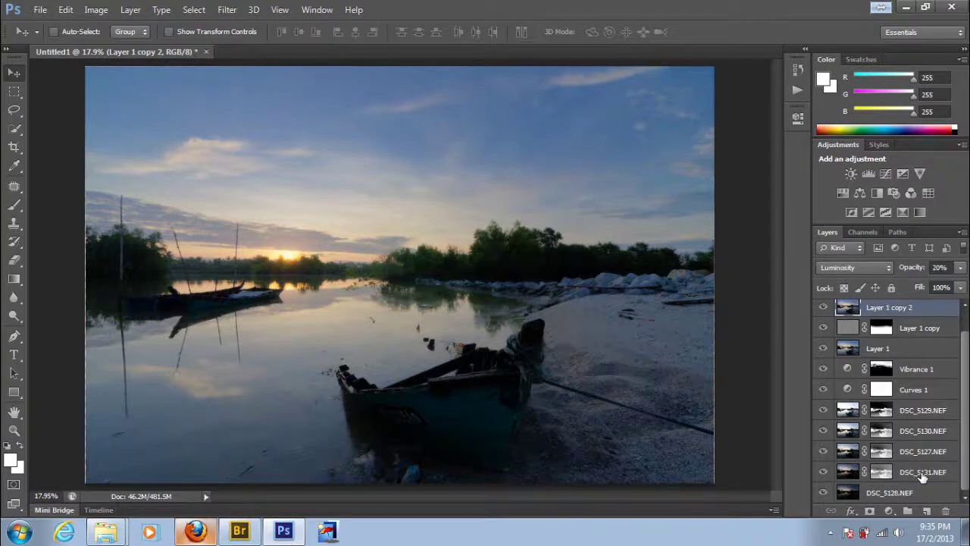
click(922, 493)
key(ctrl+j)
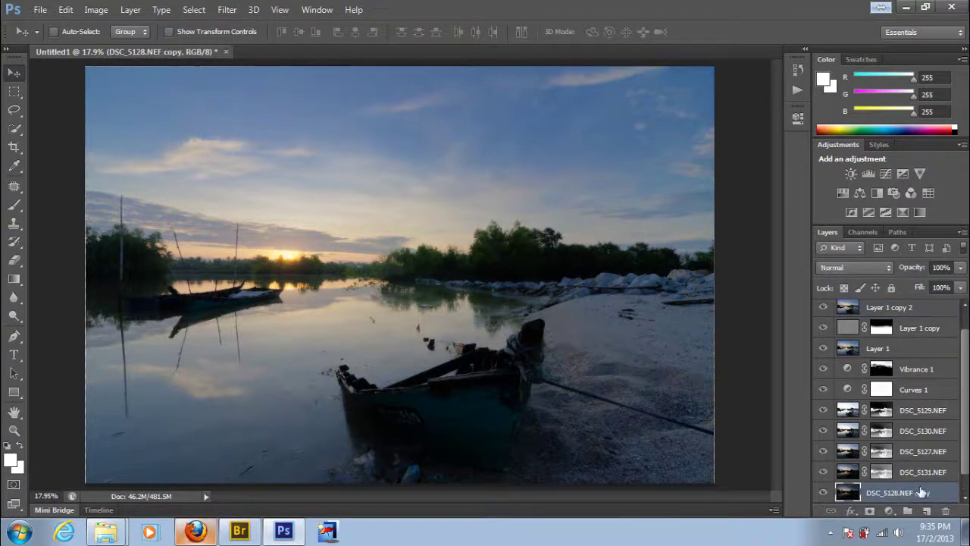
drag(921, 492, 921, 322)
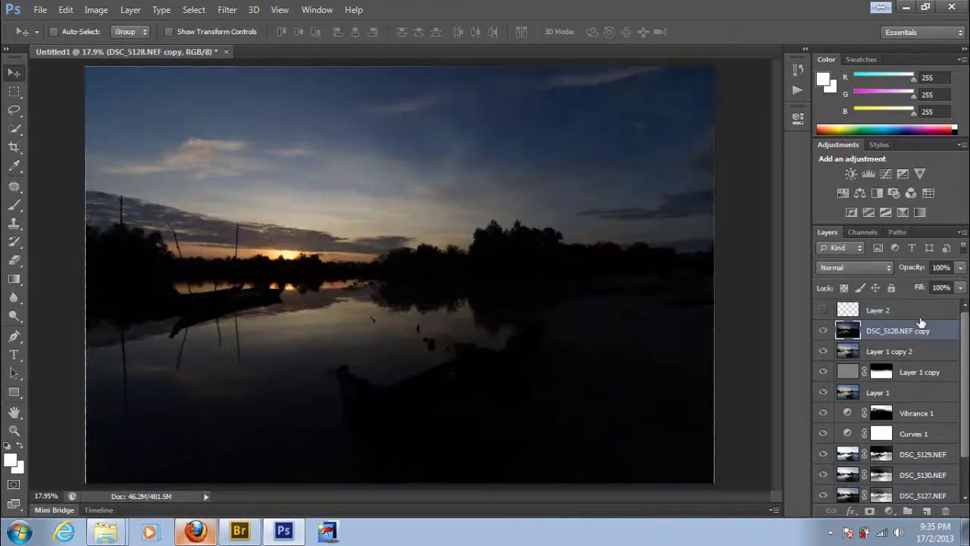
Mask the DSC_5128.NEF copy to the cloud selection and toggle it to compare its effect
click(871, 512)
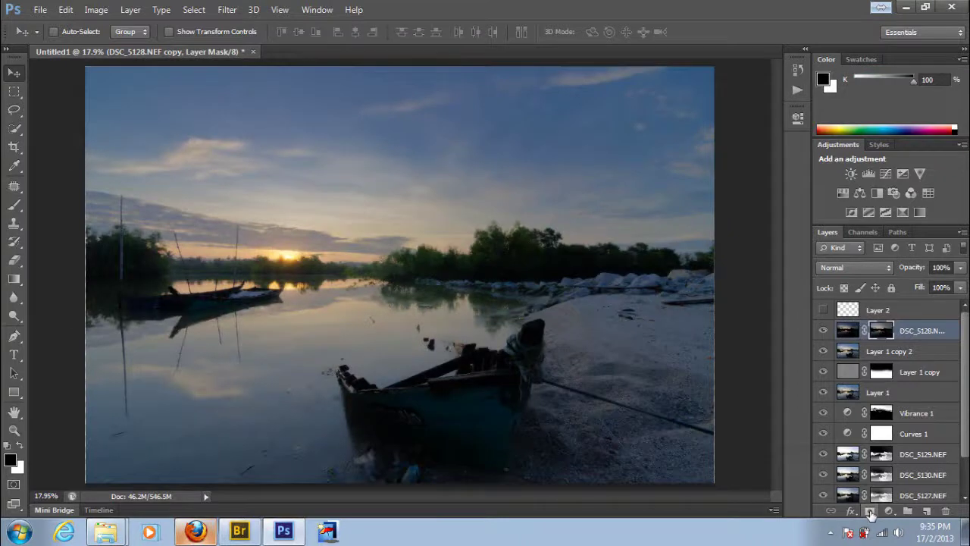
click(823, 331)
click(823, 331)
click(823, 331)
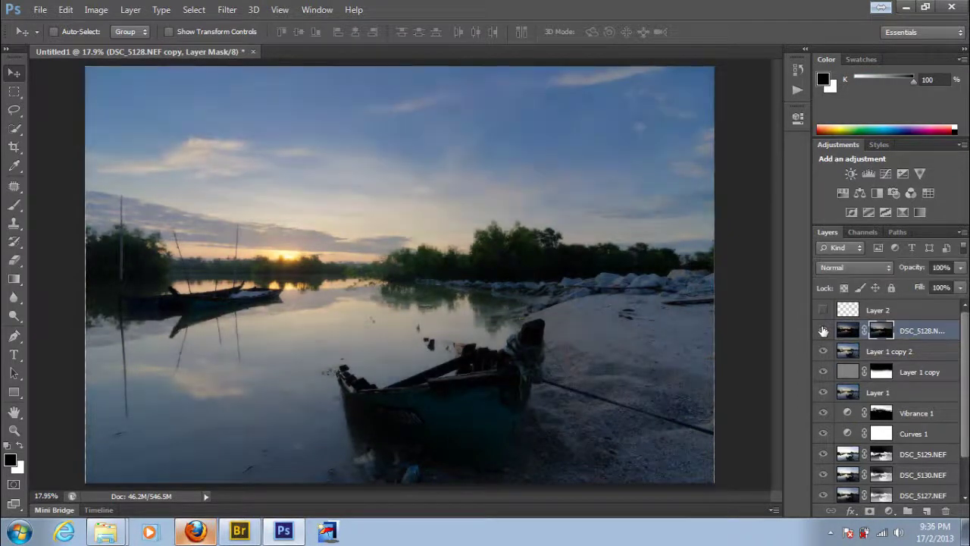
click(823, 332)
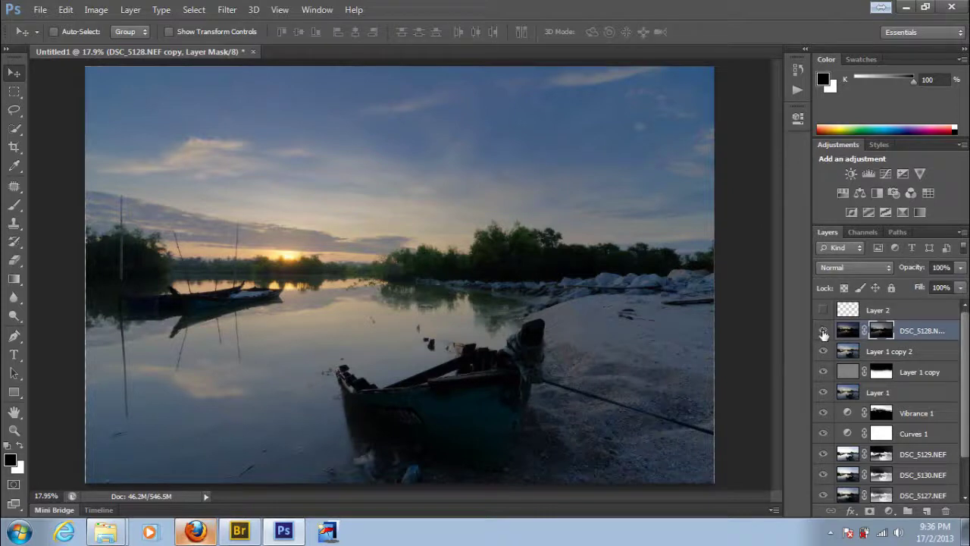
click(823, 331)
click(823, 331)
key(ctrl+2)
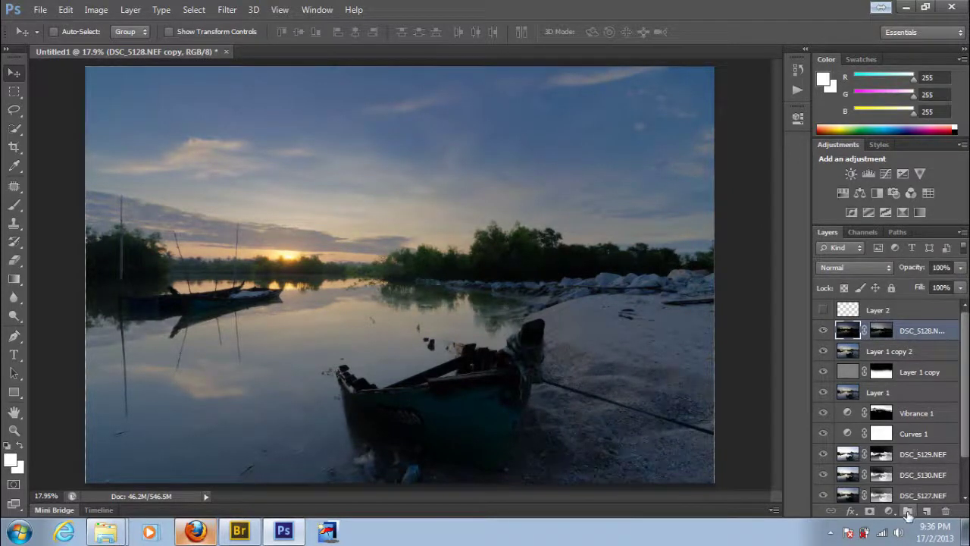
Add a Curves adjustment clipped to the DSC_5128.NEF copy with an S-shaped curve
click(888, 510)
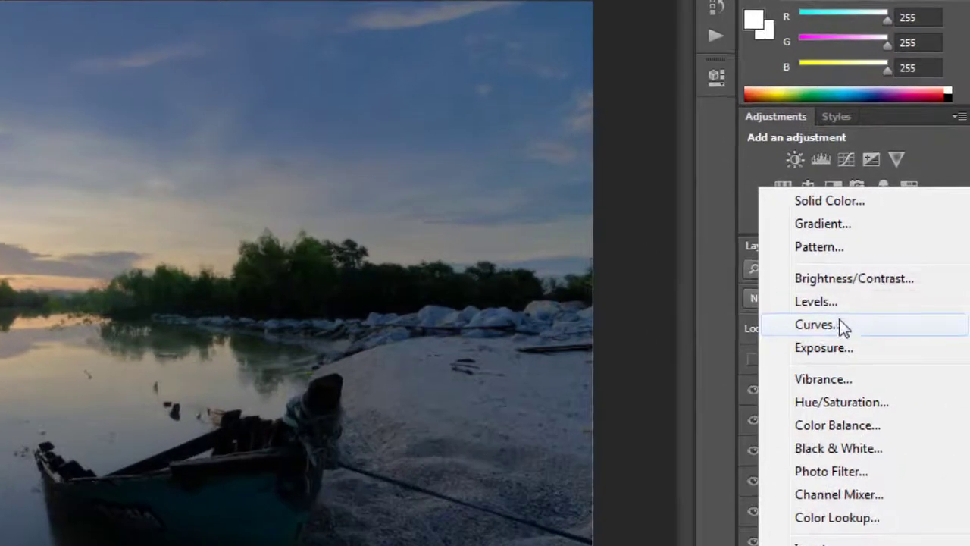
click(866, 296)
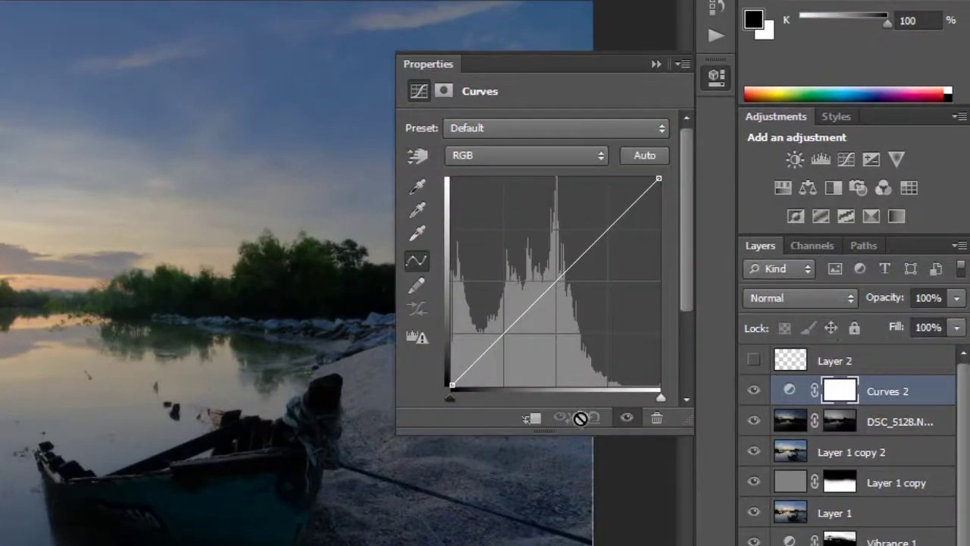
click(531, 417)
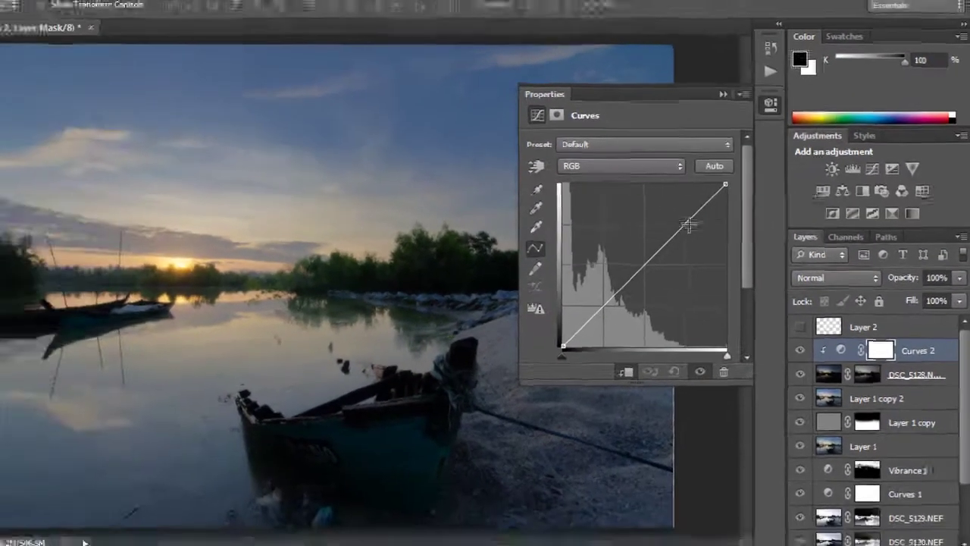
drag(606, 237, 719, 216)
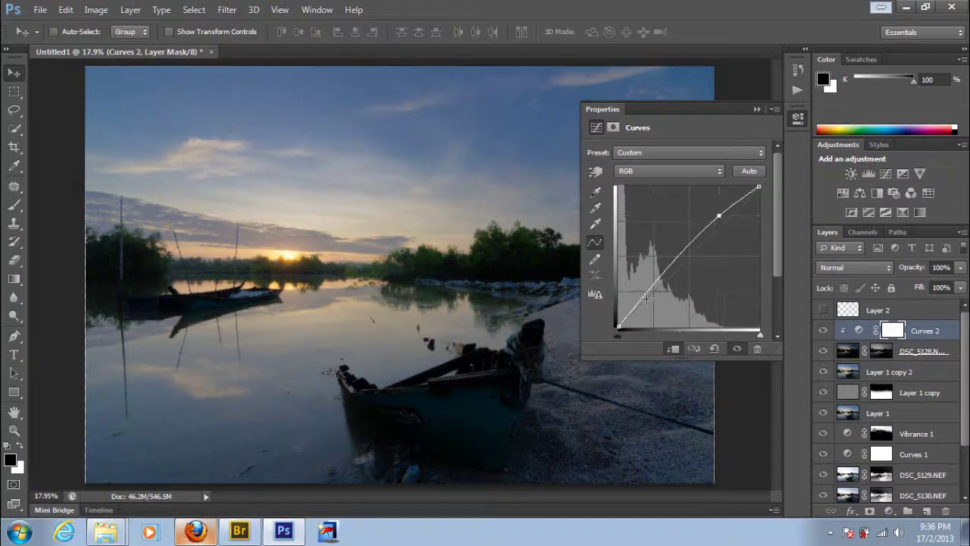
drag(649, 289, 663, 294)
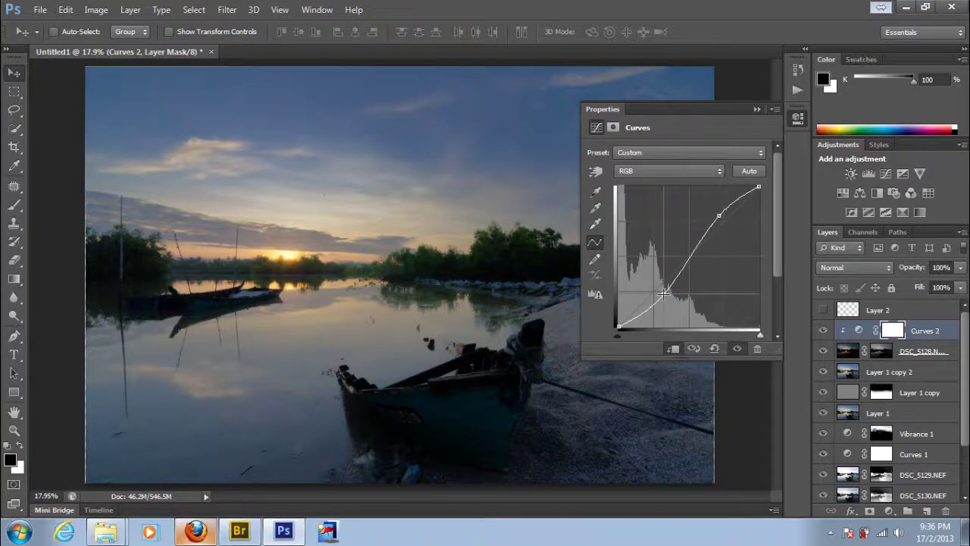
click(760, 109)
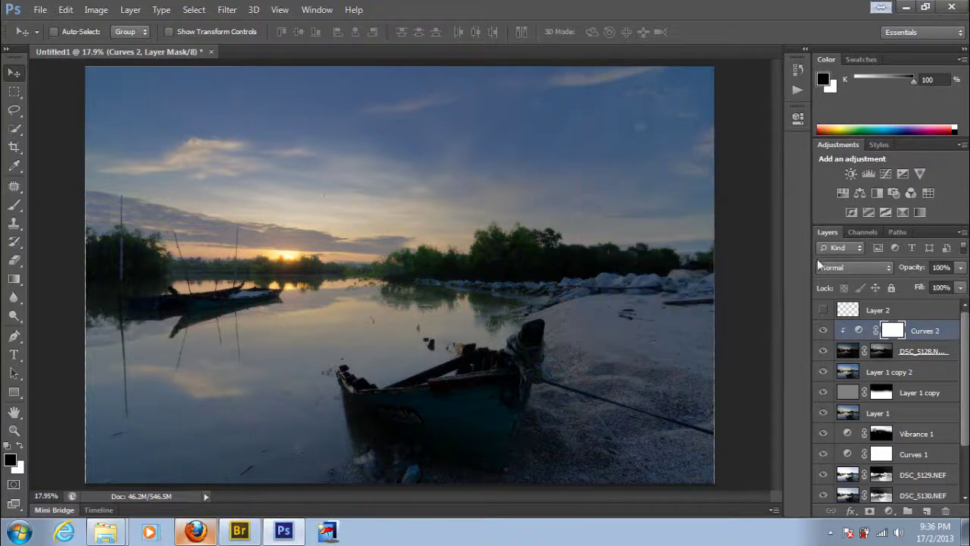
Show Layer 2's white border and toggle Curves 2 to compare its effect
click(824, 333)
click(824, 334)
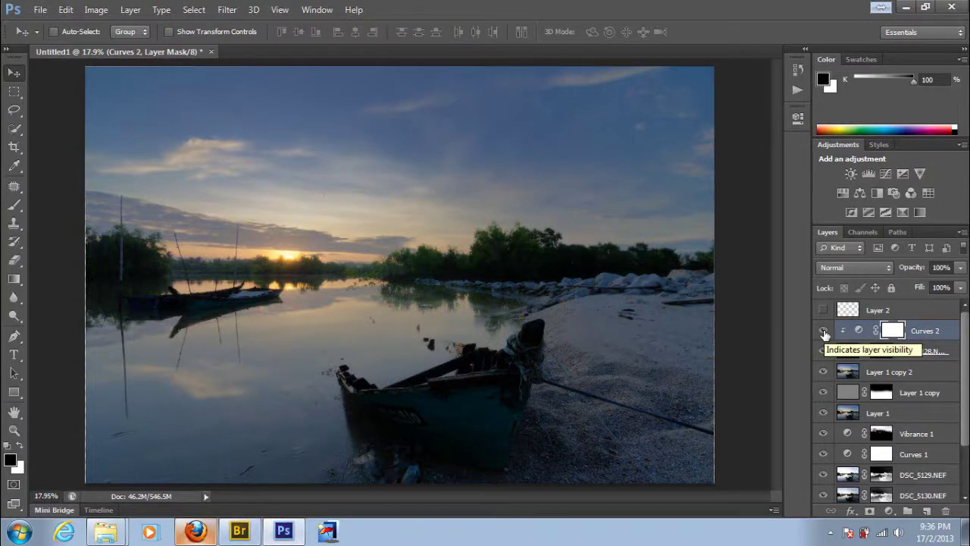
click(823, 313)
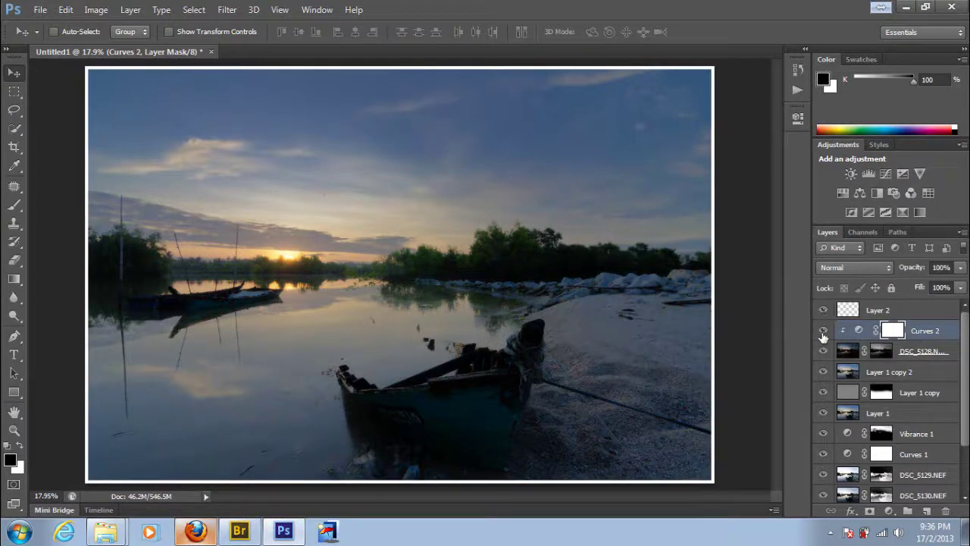
click(824, 332)
click(823, 332)
click(823, 333)
click(823, 333)
click(823, 340)
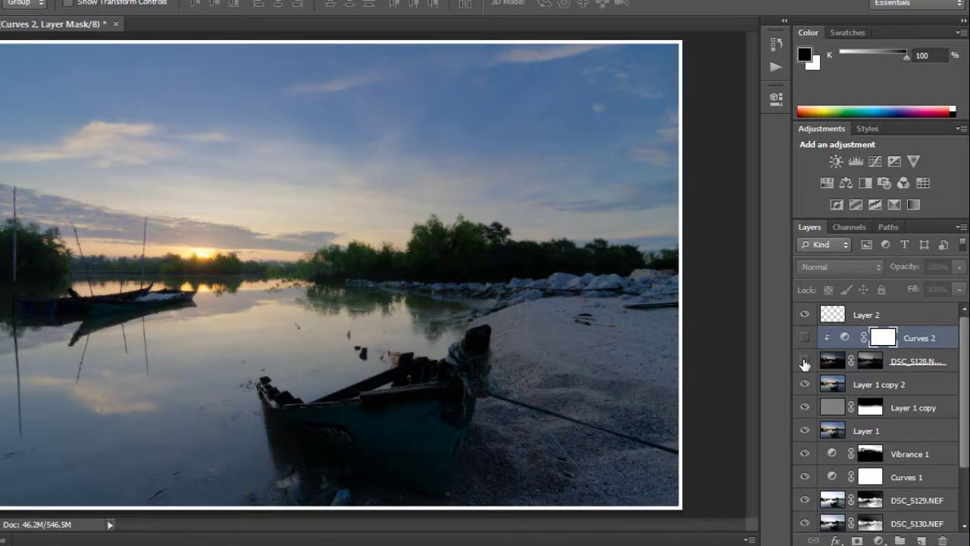
Toggle the DSC_5128.NEF copy to compare, then turn Curves 2 back on
click(805, 361)
click(805, 362)
click(805, 362)
click(805, 361)
click(805, 361)
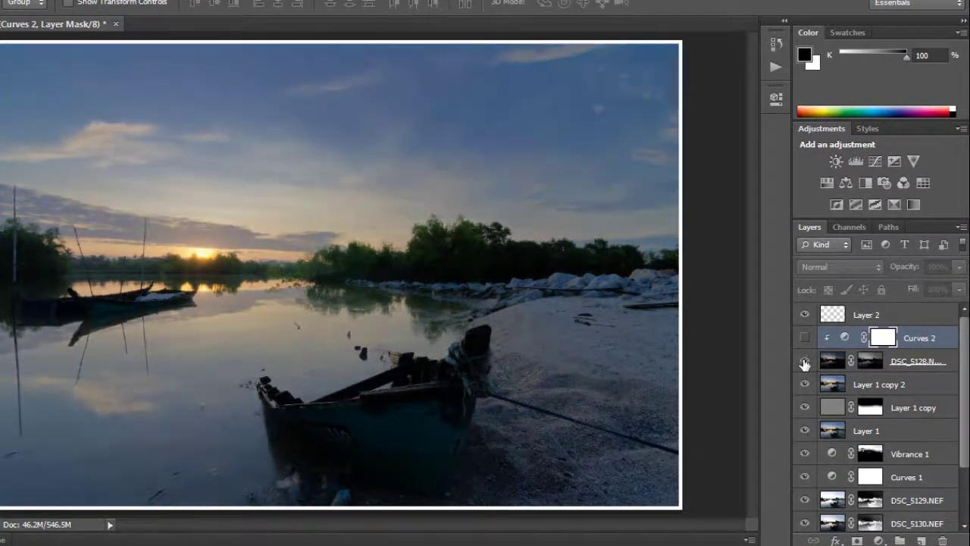
click(806, 341)
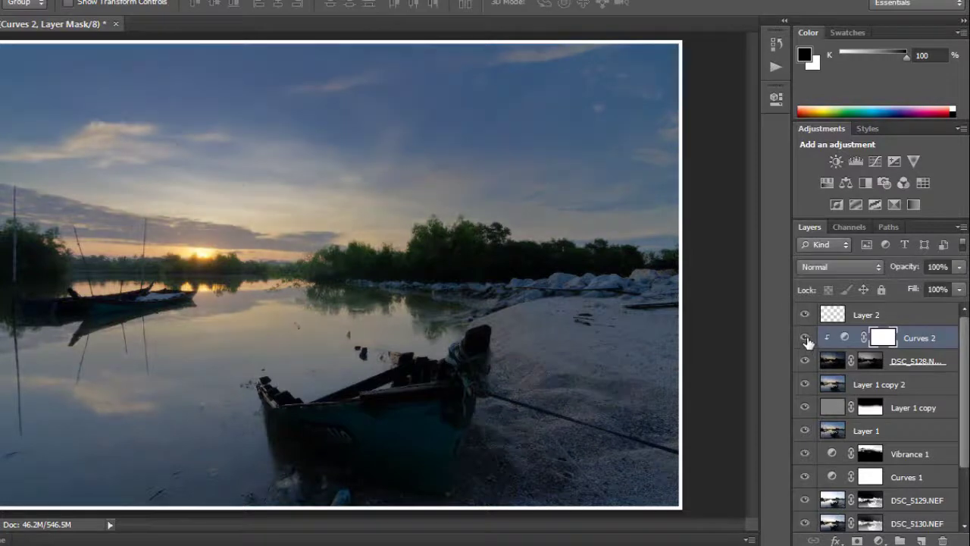
Add a Brightness/Contrast layer at Contrast 15, clipped to the sky copy below
click(878, 540)
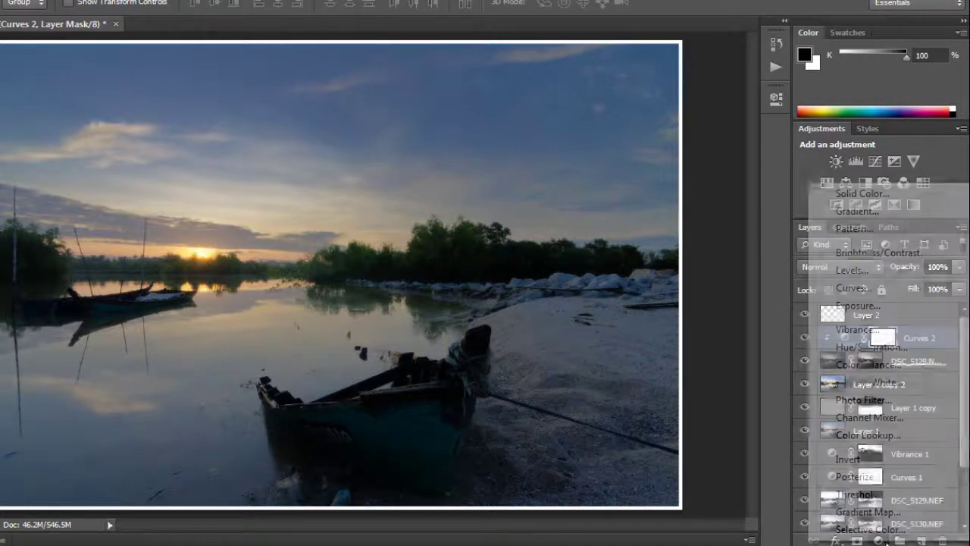
click(878, 255)
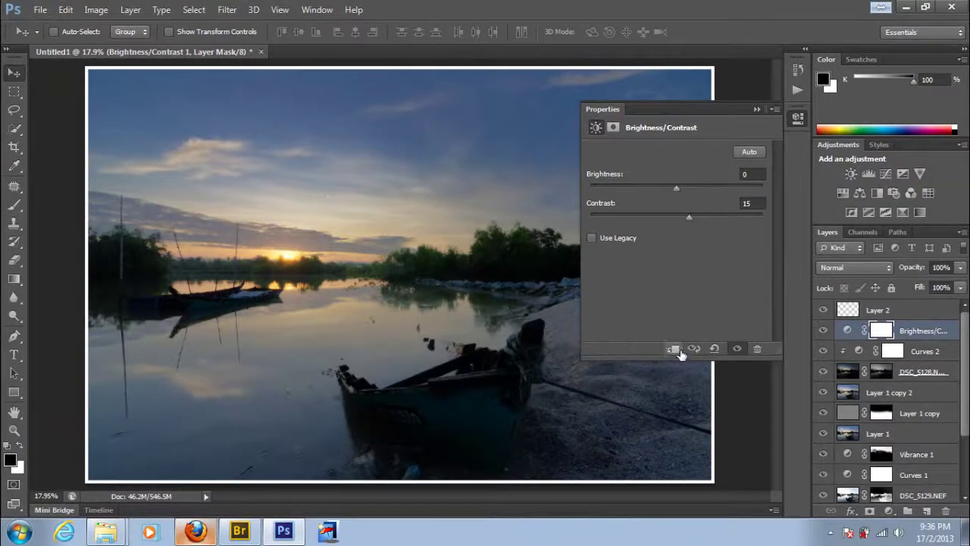
click(675, 349)
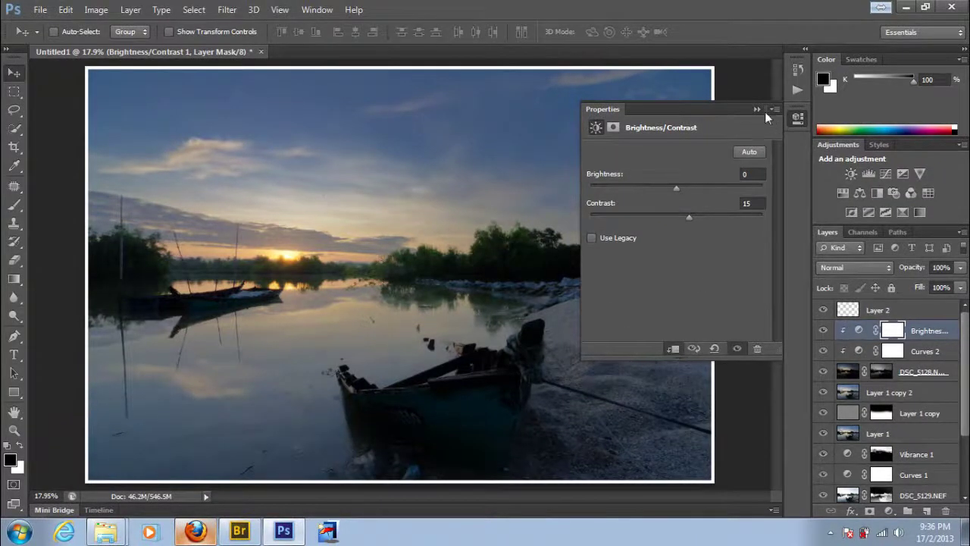
click(797, 117)
Toggle the Brightness/Contrast layer's visibility to compare the image with and without it
click(824, 331)
click(824, 332)
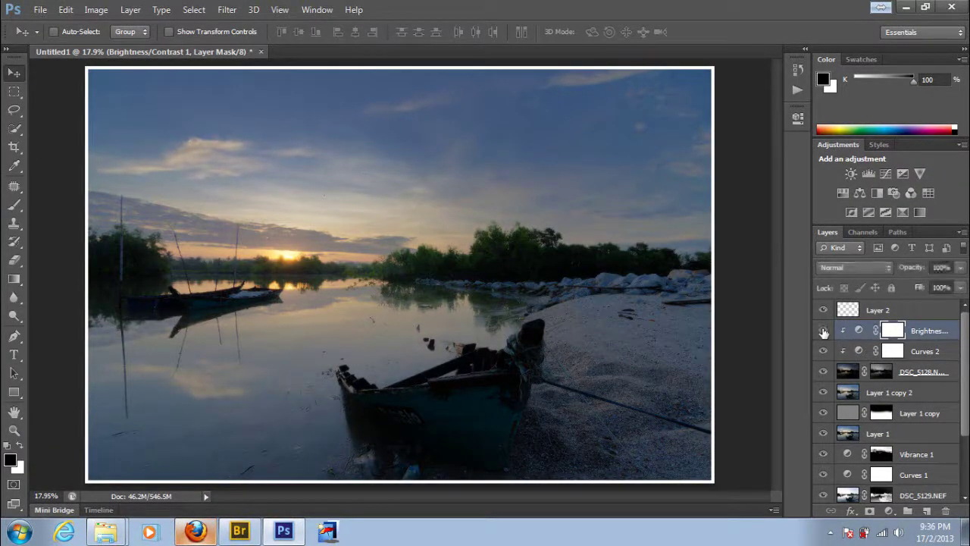
click(824, 331)
click(824, 331)
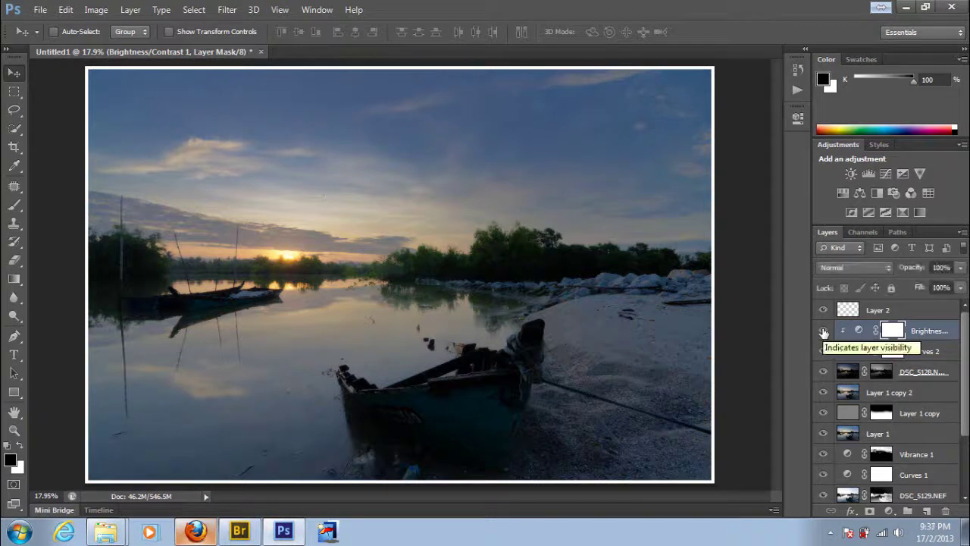